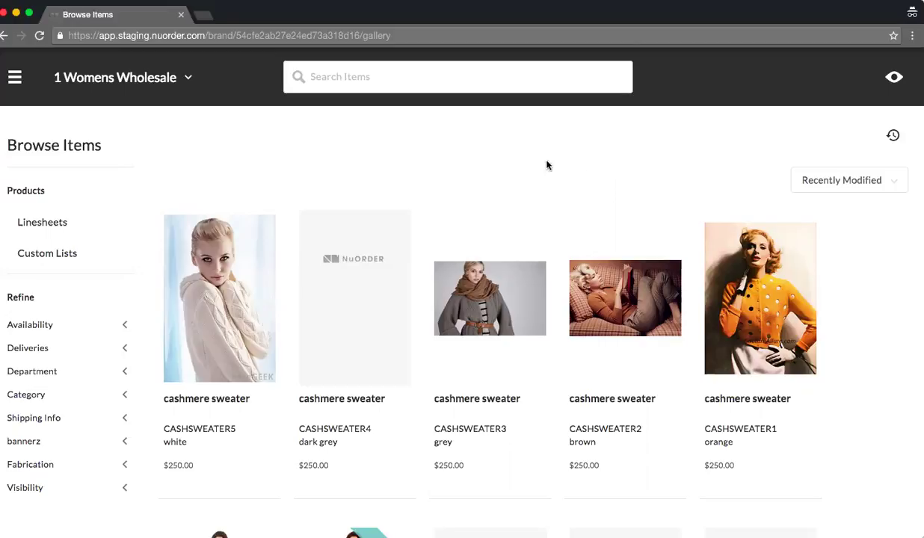
- Look through the existing custom lists offered for the white cashmere sweater CASHSWEATER5, and close the list chooser without adding it
{"action": "mouse_move", "coordinate": [239, 249]}
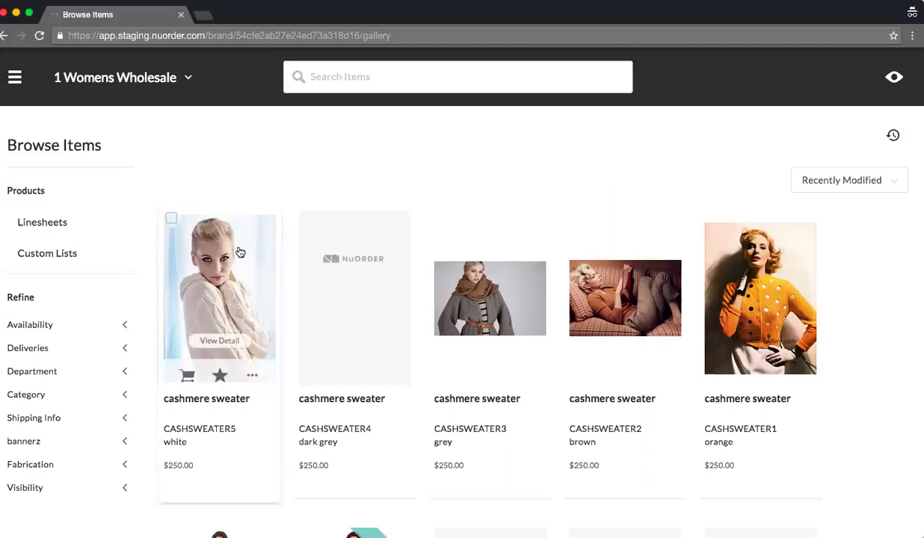
{"action": "left_click", "coordinate": [219, 370]}
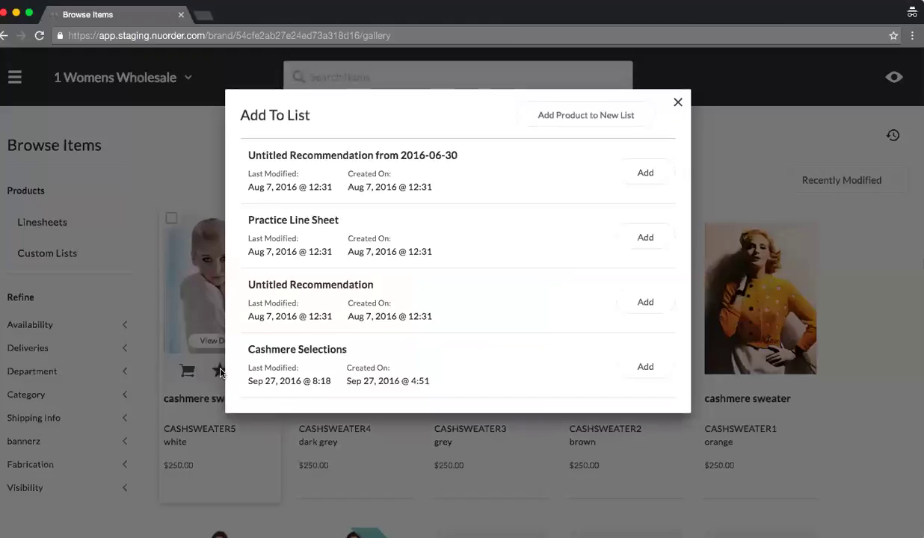
{"action": "scroll", "coordinate": [455, 292], "scroll_direction": "down", "scroll_amount": 5}
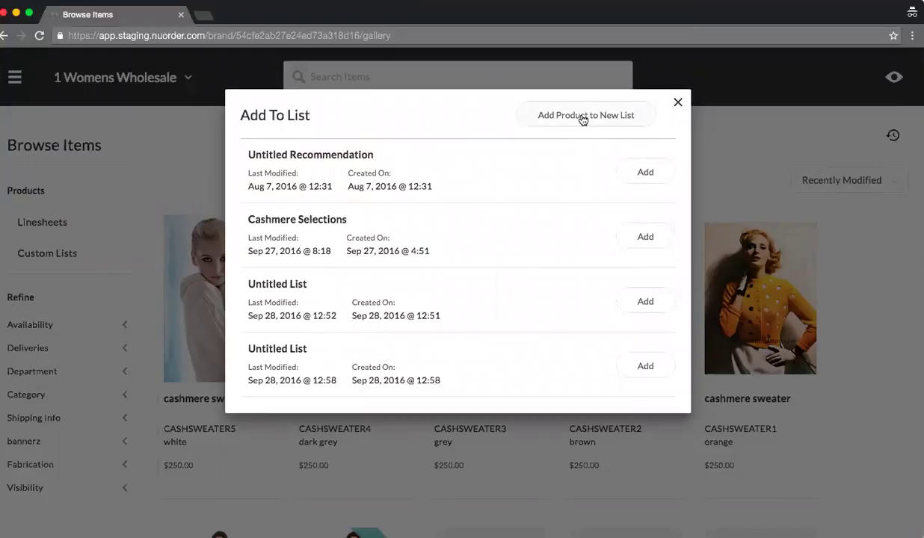
{"action": "left_click", "coordinate": [677, 101]}
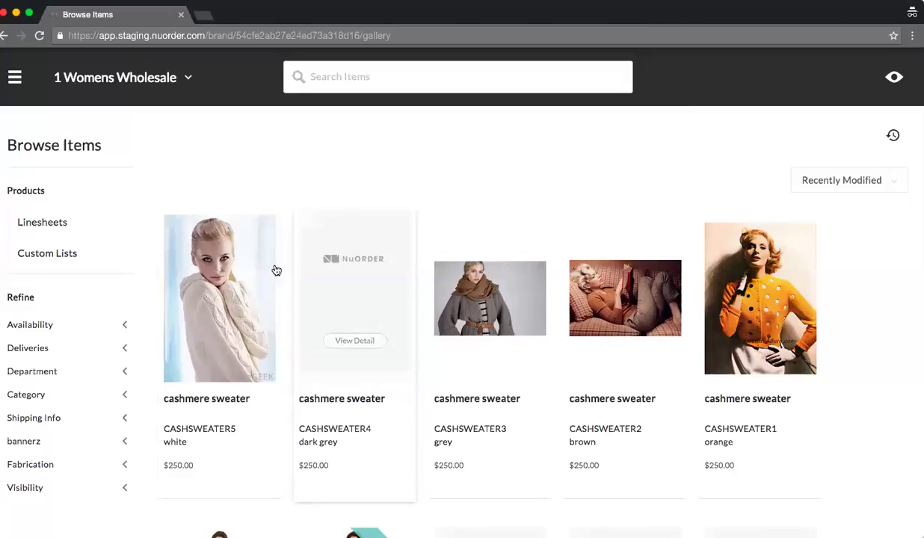
- View the additional item actions of the white CASHSWEATER5, and open the quick preview of the dark grey CASHSWEATER4
{"action": "mouse_move", "coordinate": [258, 312]}
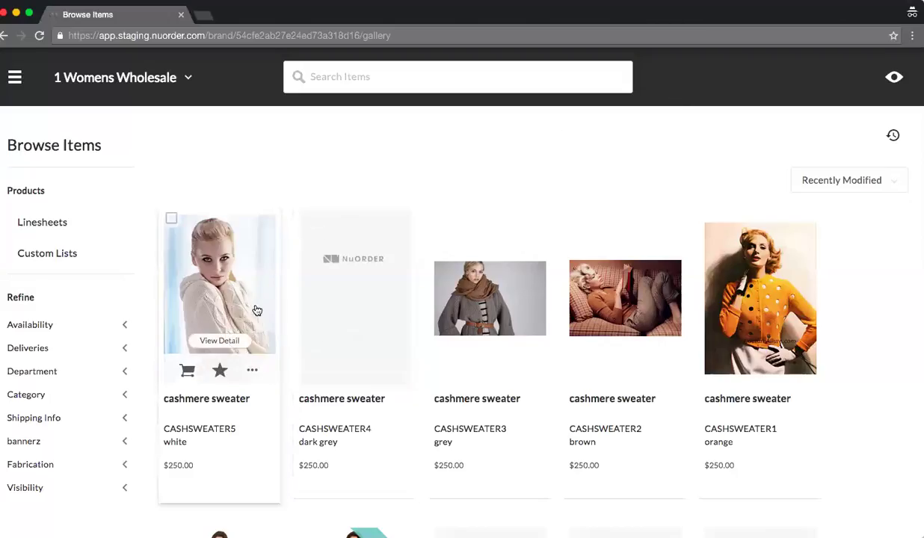
{"action": "left_click", "coordinate": [255, 373]}
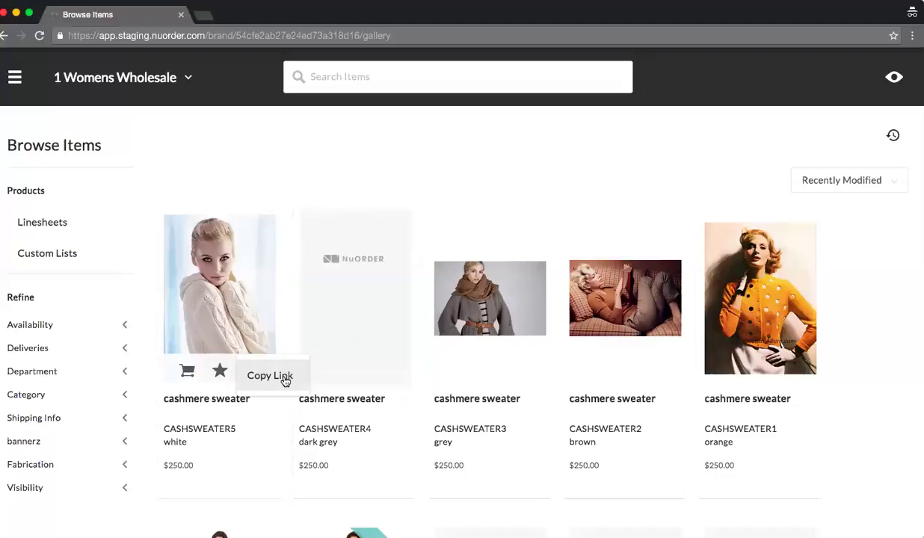
{"action": "left_click", "coordinate": [296, 305]}
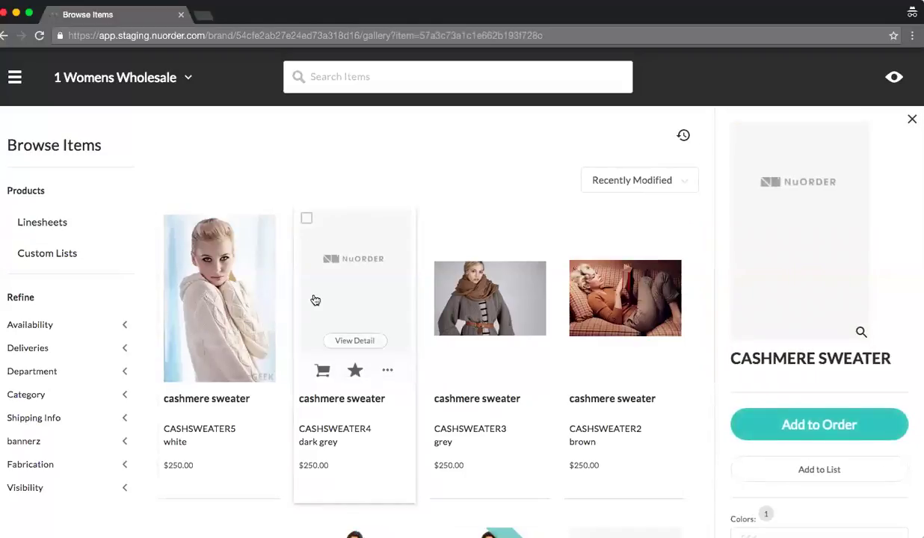
- Preview the white cashmere sweater CASHSWEATER5 and check the lists it can be added to from the preview
{"action": "left_click", "coordinate": [245, 302]}
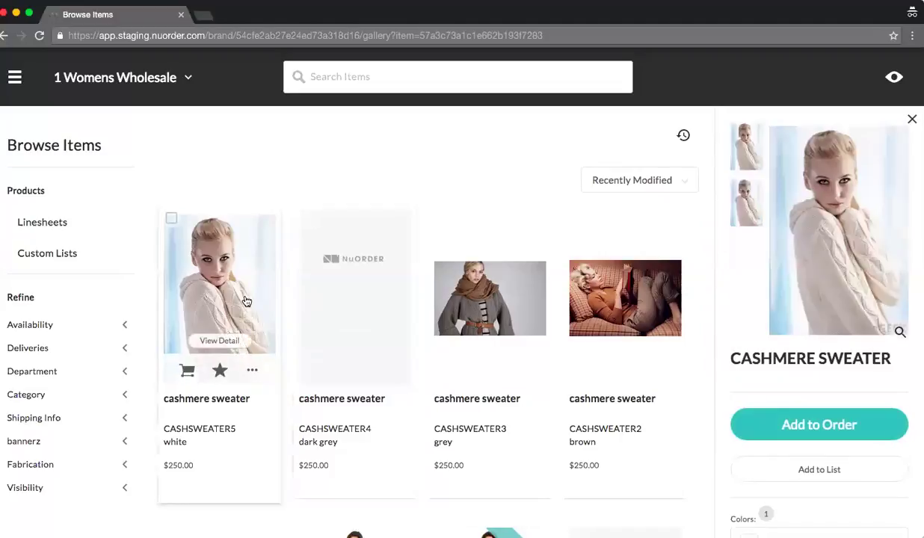
{"action": "left_click", "coordinate": [810, 473]}
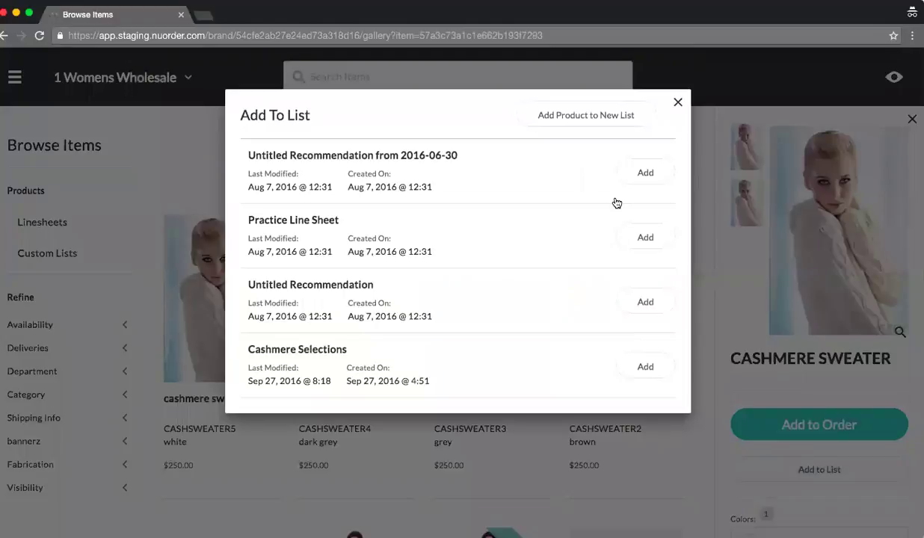
{"action": "left_click", "coordinate": [678, 105]}
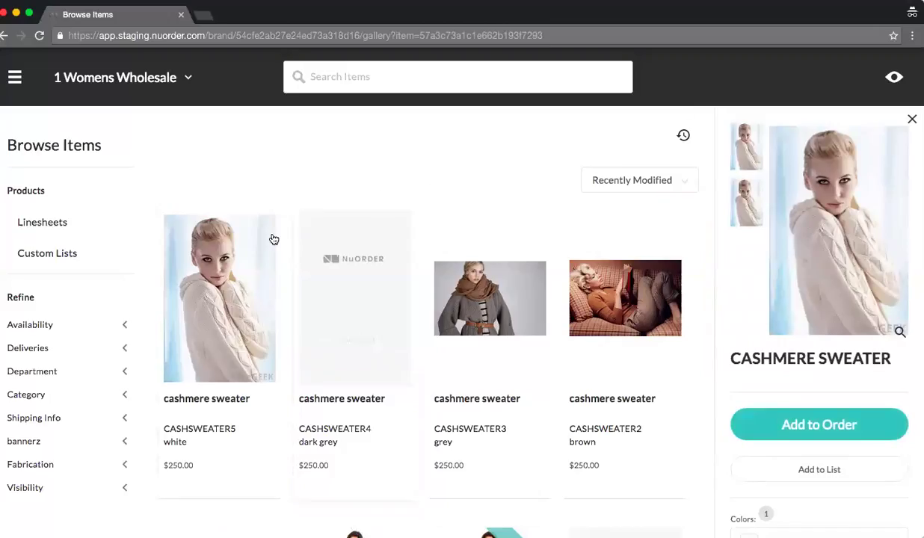
- Inspect the white cashmere sweater's enlarged photo on its full detail page, and return to the gallery with the item preview closed
{"action": "mouse_move", "coordinate": [269, 241]}
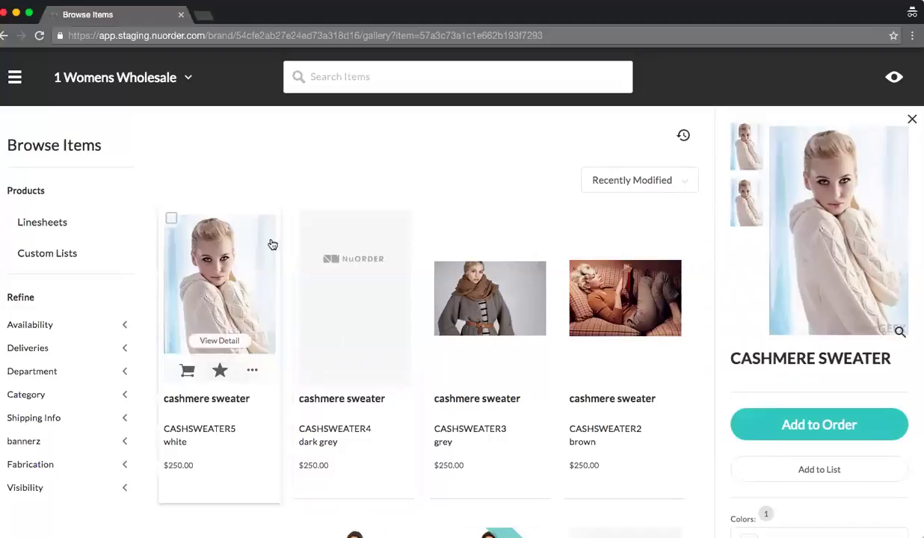
{"action": "left_click", "coordinate": [213, 341]}
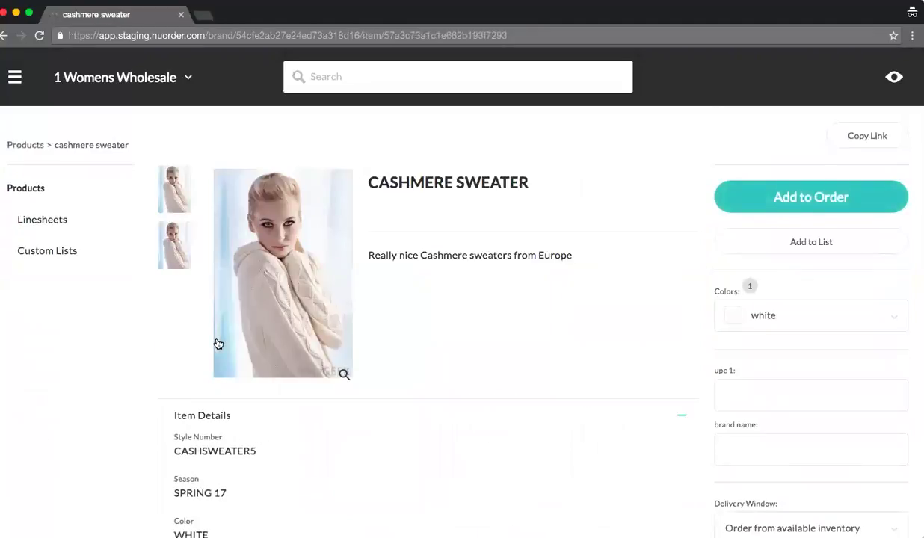
{"action": "left_click", "coordinate": [304, 297]}
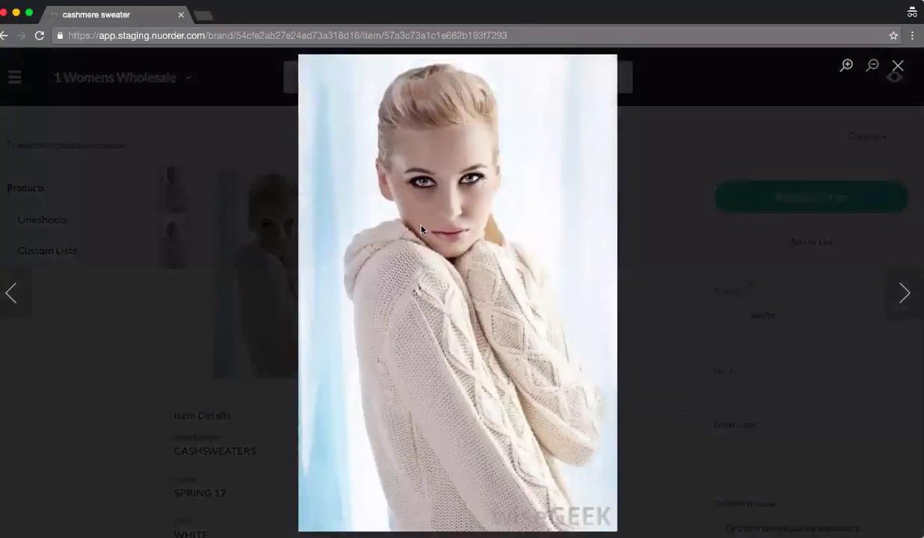
{"action": "scroll", "coordinate": [421, 229], "scroll_direction": "up", "scroll_amount": 3}
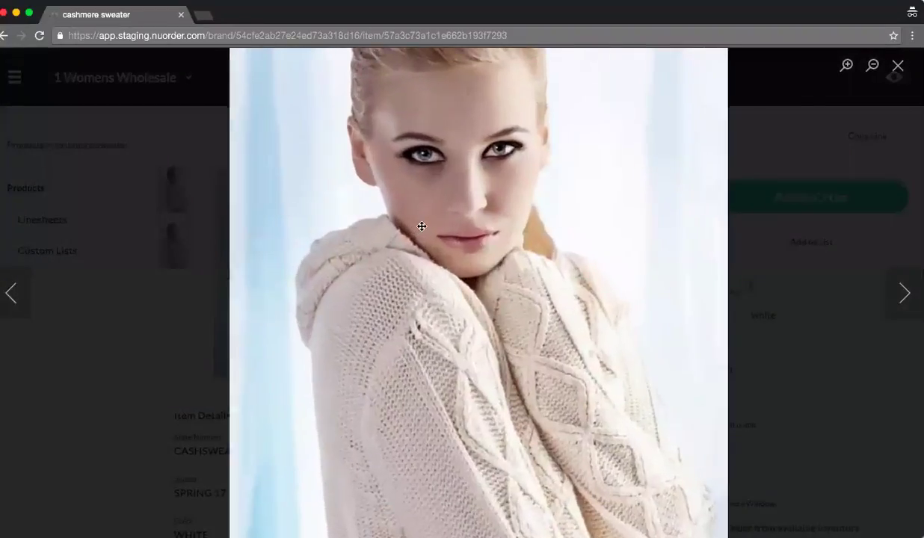
{"action": "scroll", "coordinate": [421, 226], "scroll_direction": "up", "scroll_amount": 2}
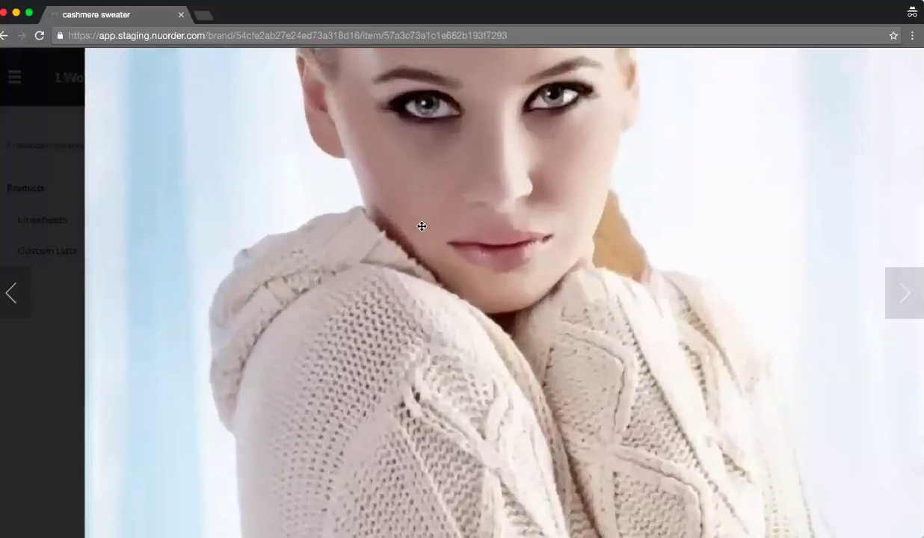
{"action": "scroll", "coordinate": [432, 213], "scroll_direction": "down", "scroll_amount": 5}
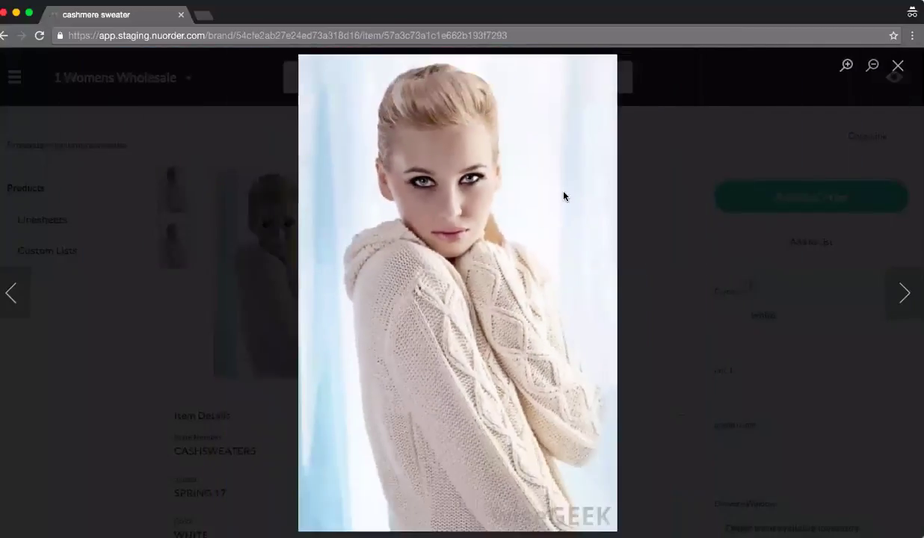
{"action": "left_click", "coordinate": [649, 185]}
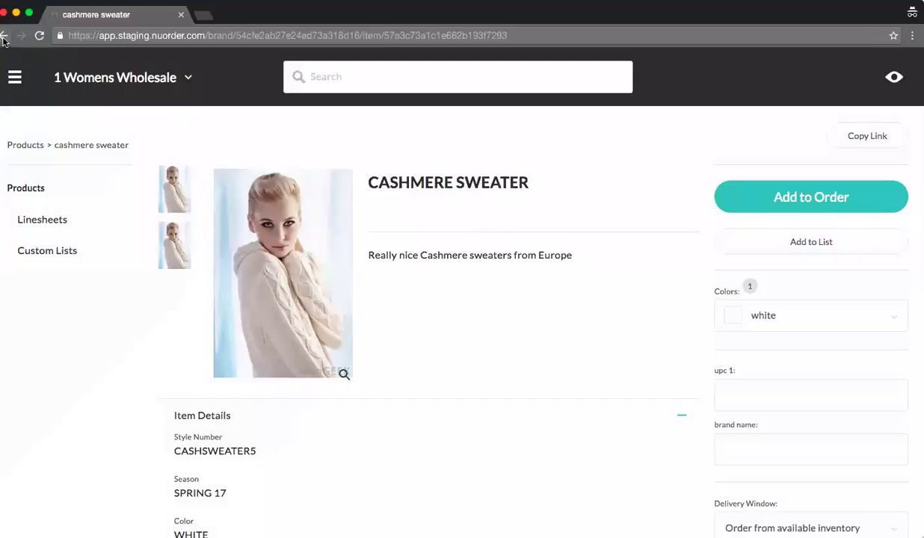
{"action": "left_click", "coordinate": [3, 36]}
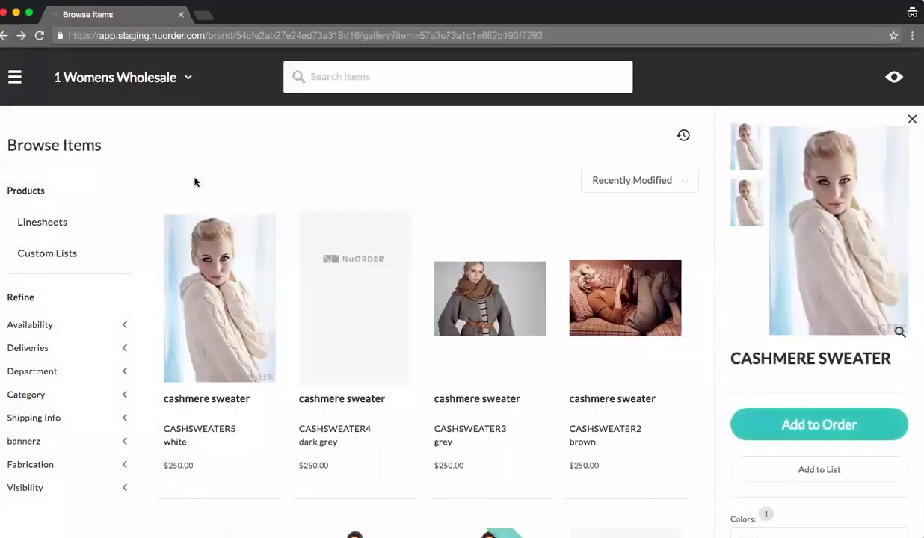
{"action": "left_click", "coordinate": [911, 119]}
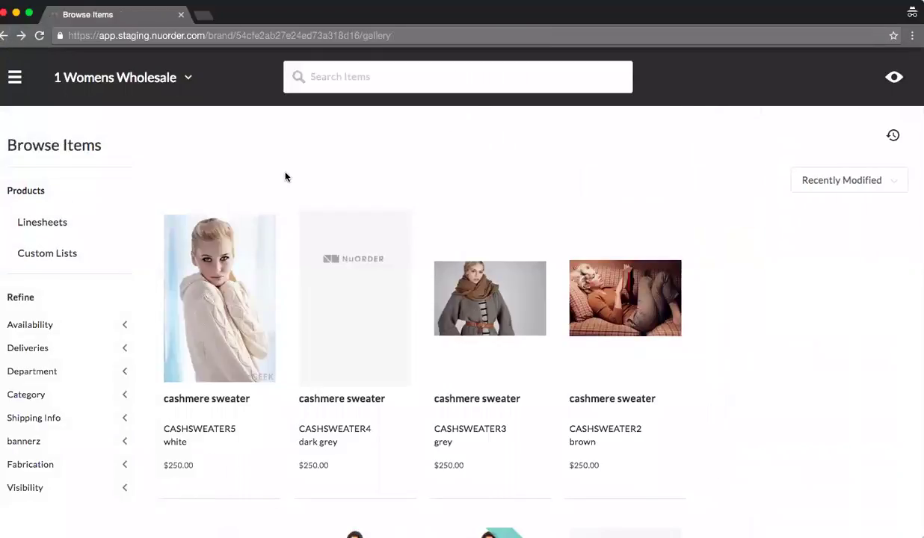
- Select all items meeting the search and filter criteria to review the available bulk actions, and leave selection mode without applying any
{"action": "mouse_move", "coordinate": [171, 221]}
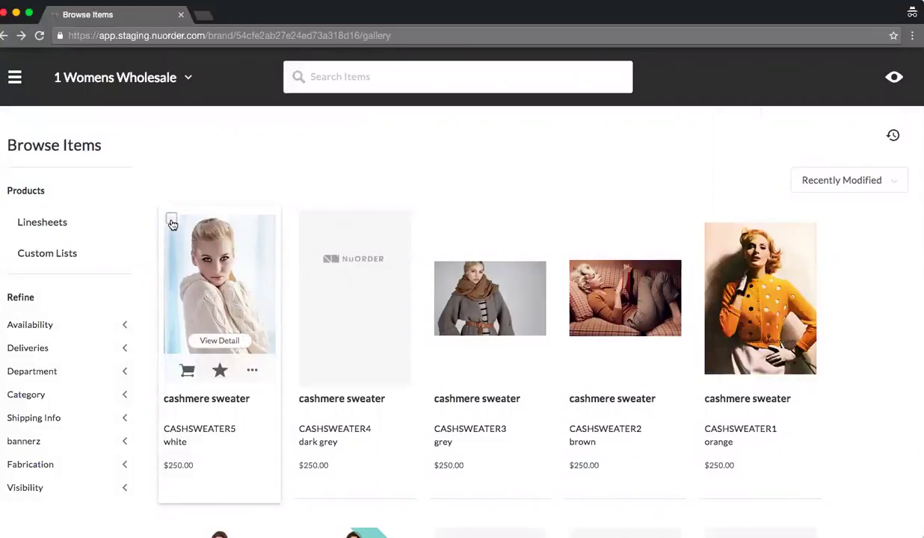
{"action": "left_click", "coordinate": [171, 221]}
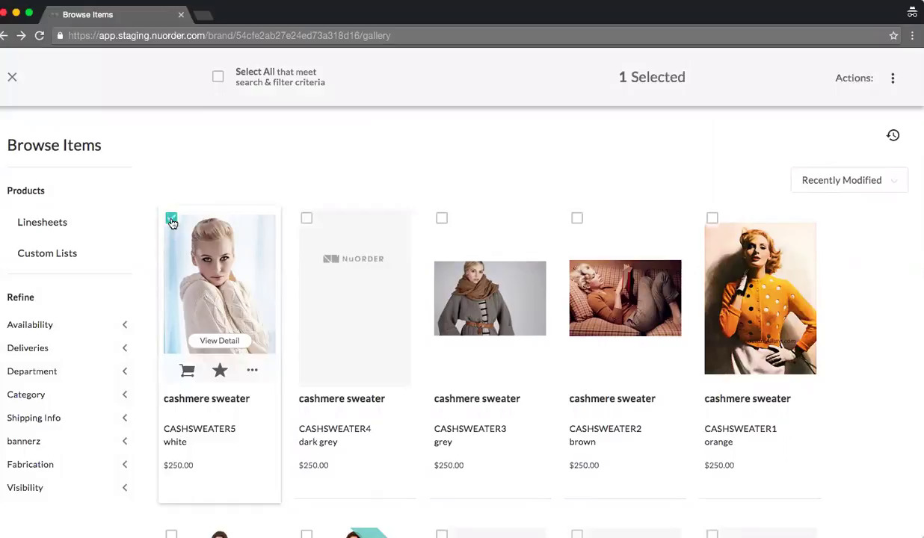
{"action": "left_click", "coordinate": [218, 80]}
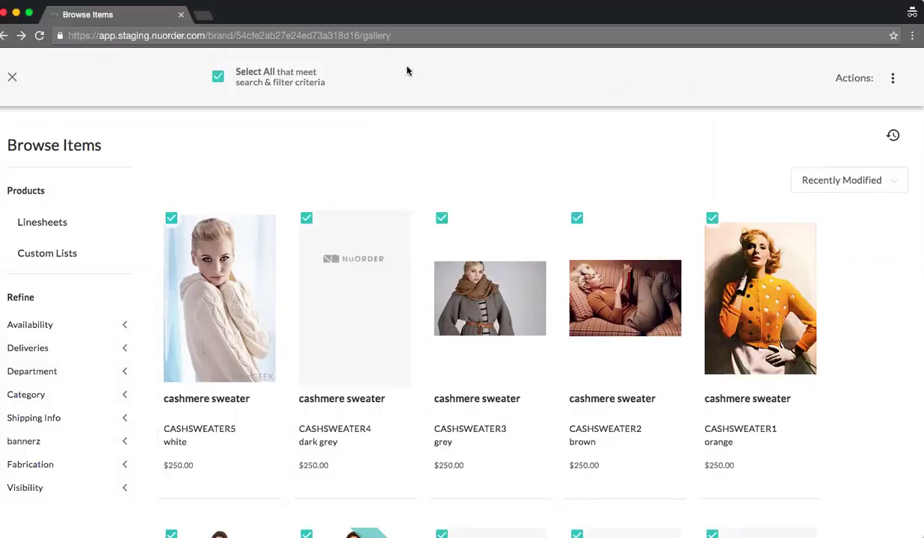
{"action": "left_click", "coordinate": [891, 81]}
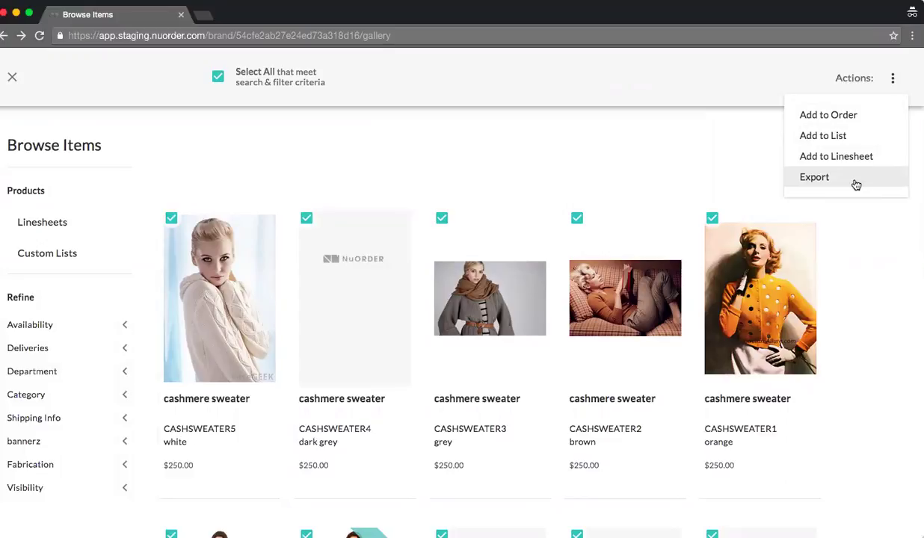
{"action": "left_click", "coordinate": [12, 77]}
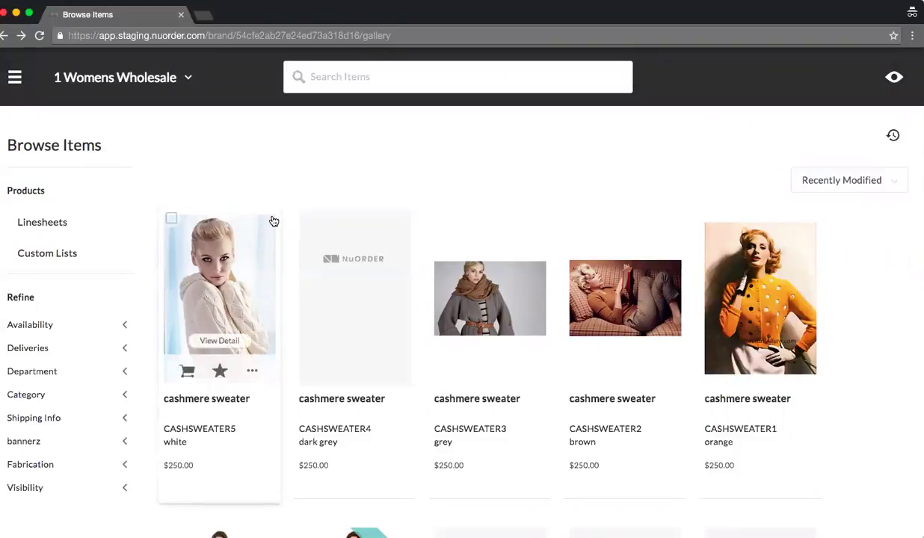
- Check the option for adding the white cashmere sweater to a new list, and close the list chooser
{"action": "left_click", "coordinate": [219, 371]}
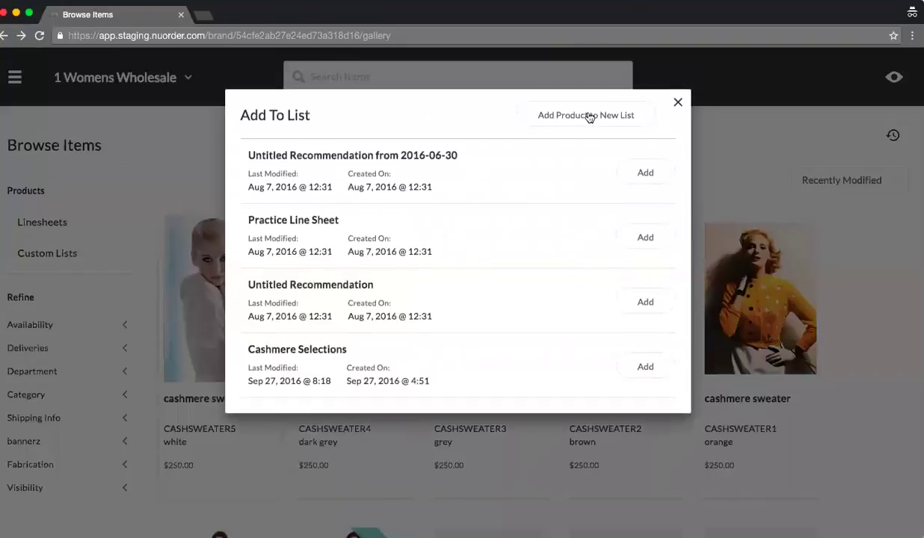
{"action": "left_click", "coordinate": [677, 103]}
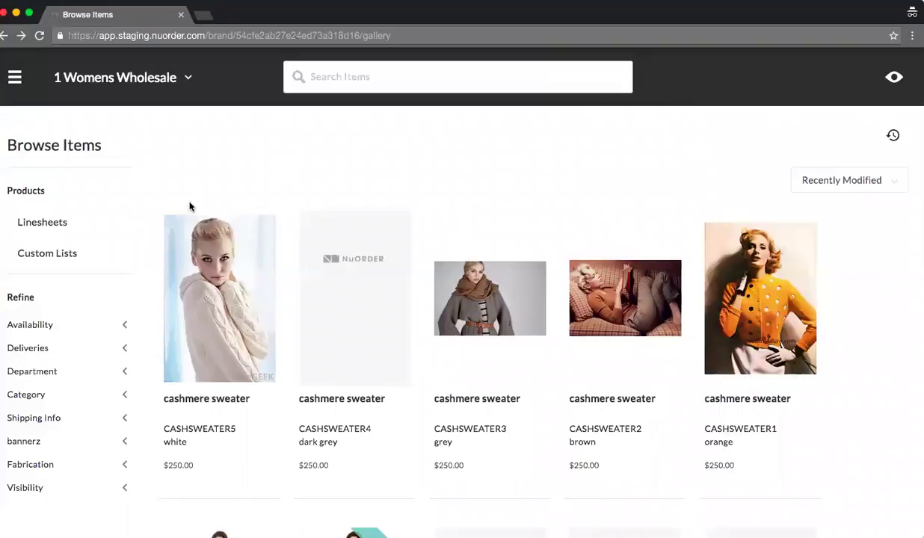
- Create a new custom list and name it "Cashmeres"
{"action": "left_click", "coordinate": [56, 256]}
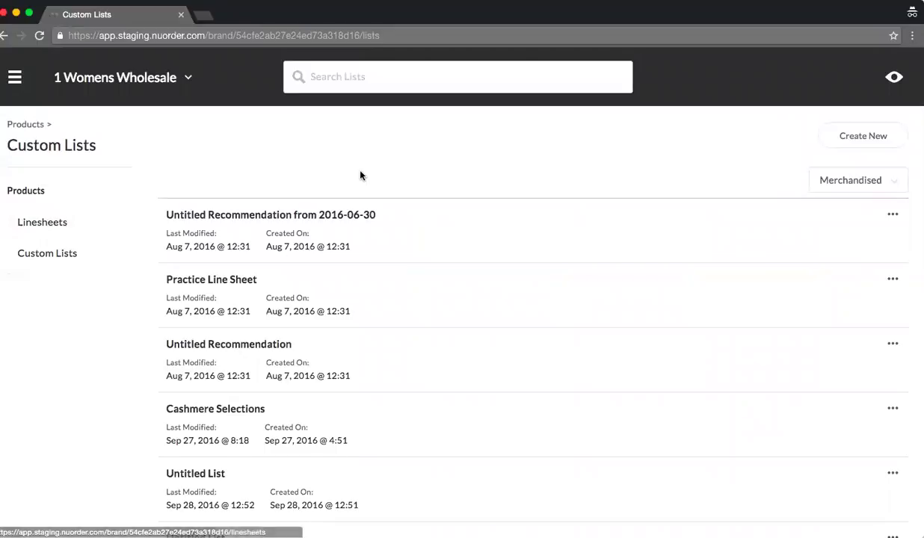
{"action": "left_click", "coordinate": [849, 140]}
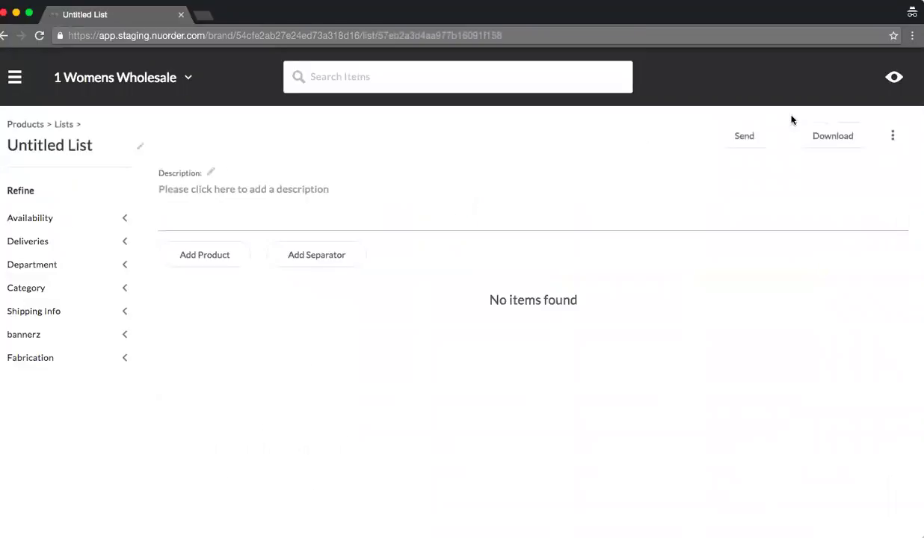
{"action": "left_click", "coordinate": [104, 146]}
{"action": "left_click_drag", "start_coordinate": [97, 147], "coordinate": [8, 135]}
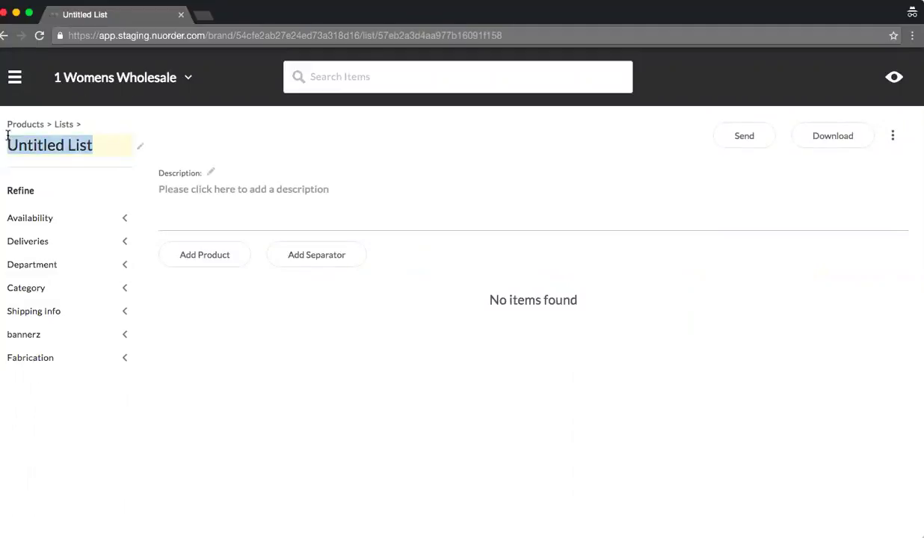
{"action": "type", "text": "CA"}
{"action": "key", "text": "BackSpace"}
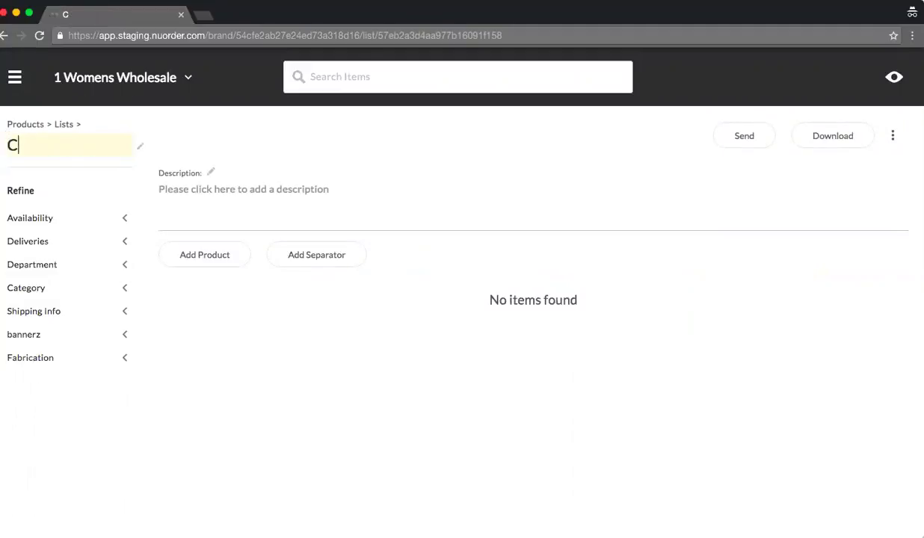
{"action": "type", "text": "ashmeres"}
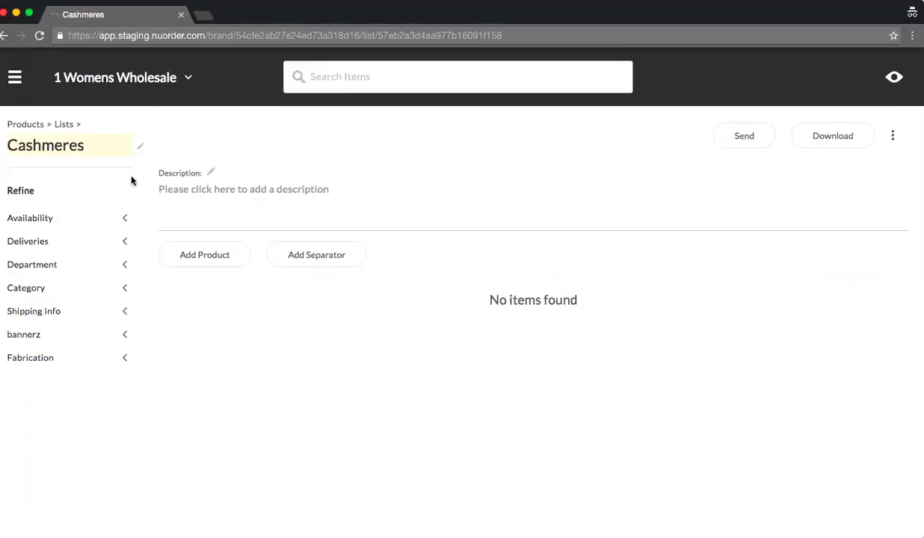
- Set the Cashmeres list's description to "Very Soft!"
{"action": "left_click", "coordinate": [190, 188]}
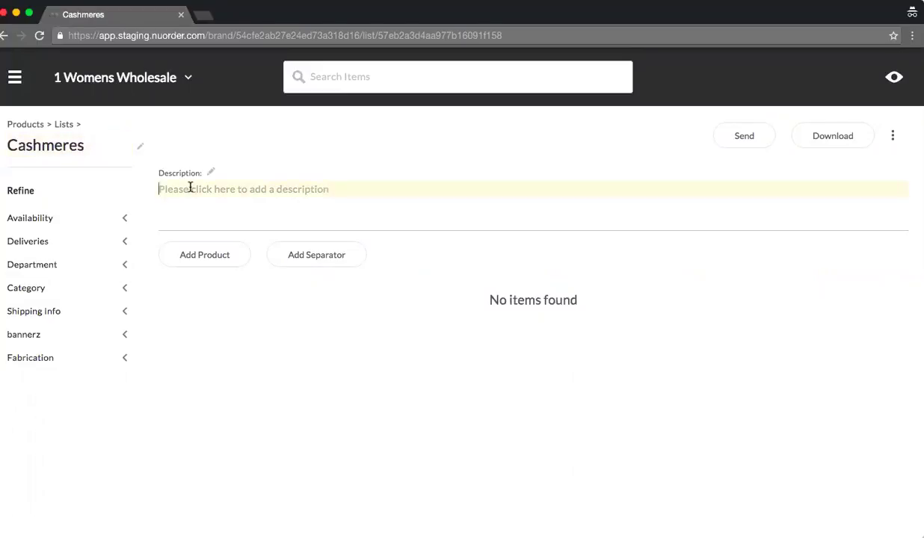
{"action": "type", "text": "Very S"}
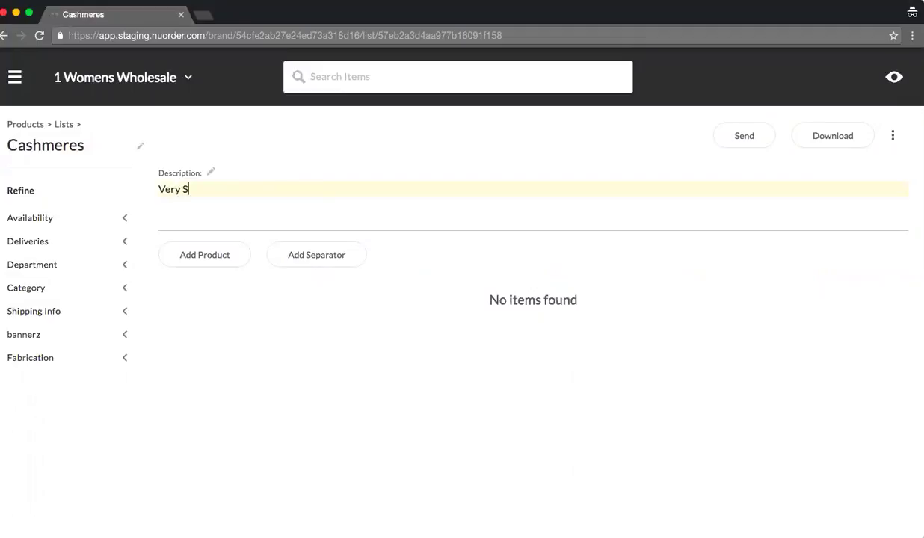
{"action": "type", "text": "oft!"}
- Search for "cashmere" products and add sweaters CASHSWEATER1 through CASHSWEATER5 to the Cashmeres list
{"action": "left_click", "coordinate": [220, 255]}
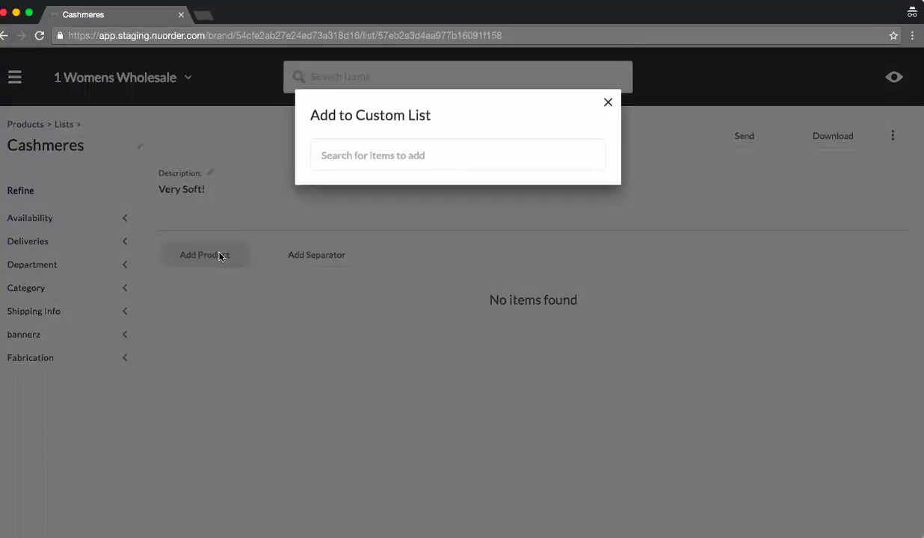
{"action": "left_click", "coordinate": [339, 150]}
{"action": "type", "text": "c"}
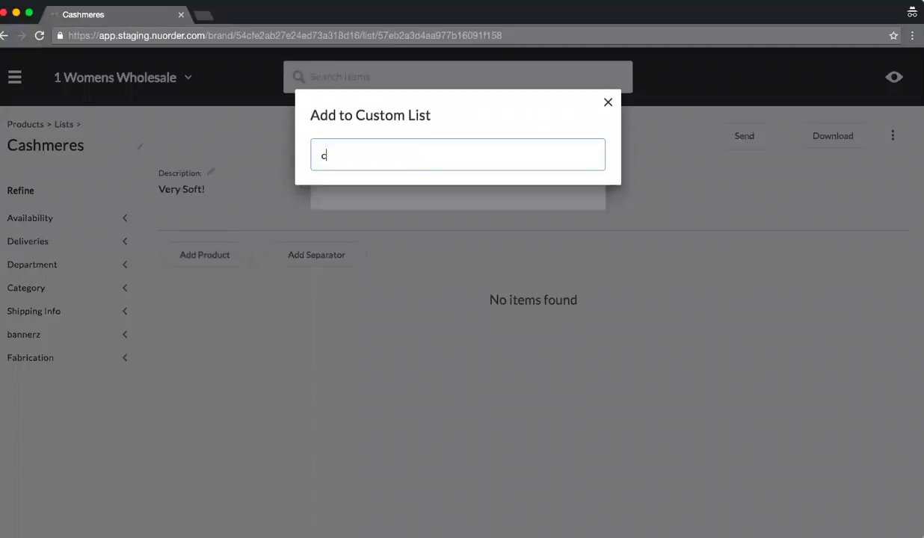
{"action": "type", "text": "ashmere"}
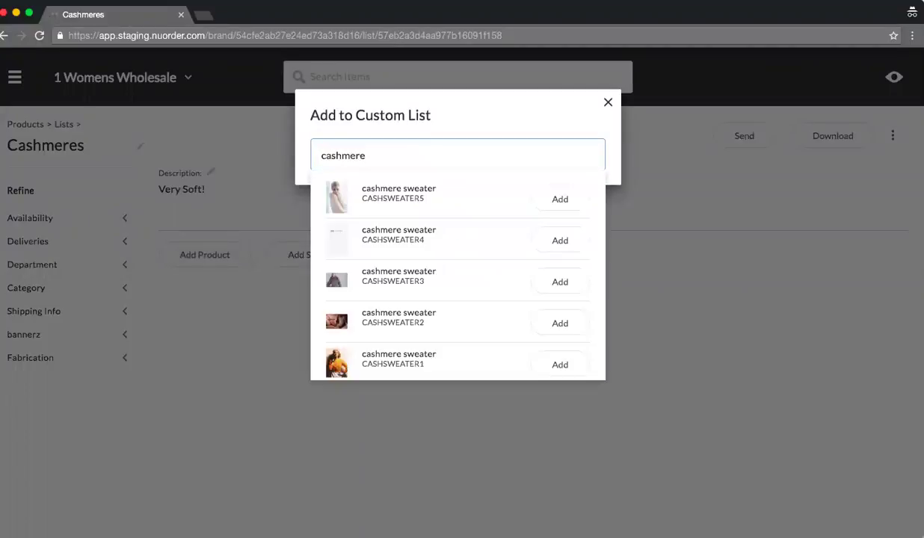
{"action": "left_click", "coordinate": [557, 200]}
{"action": "left_click", "coordinate": [559, 240]}
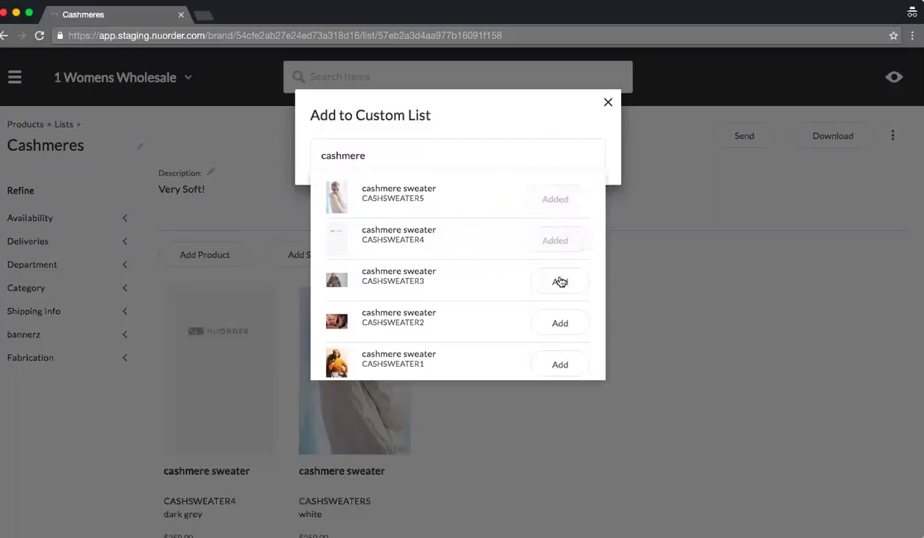
{"action": "left_click", "coordinate": [560, 282]}
{"action": "left_click", "coordinate": [560, 327]}
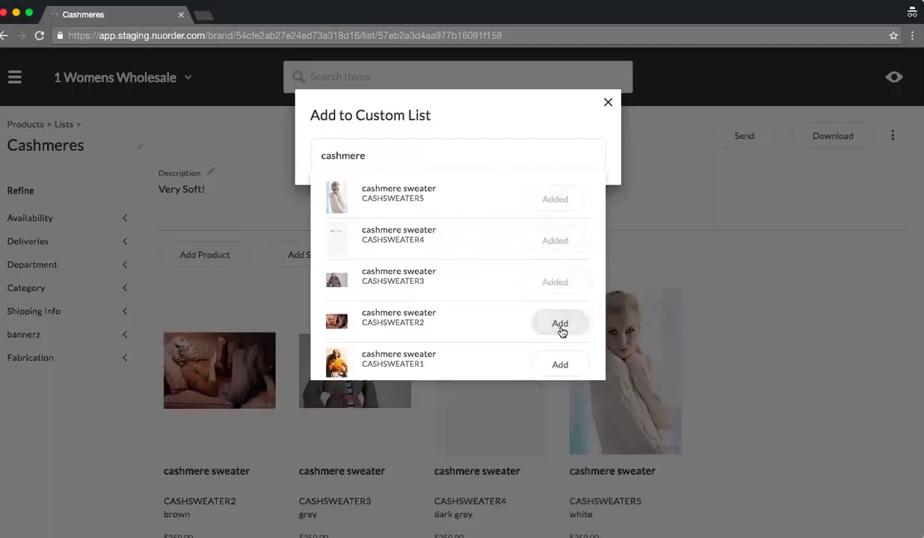
{"action": "left_click", "coordinate": [560, 364]}
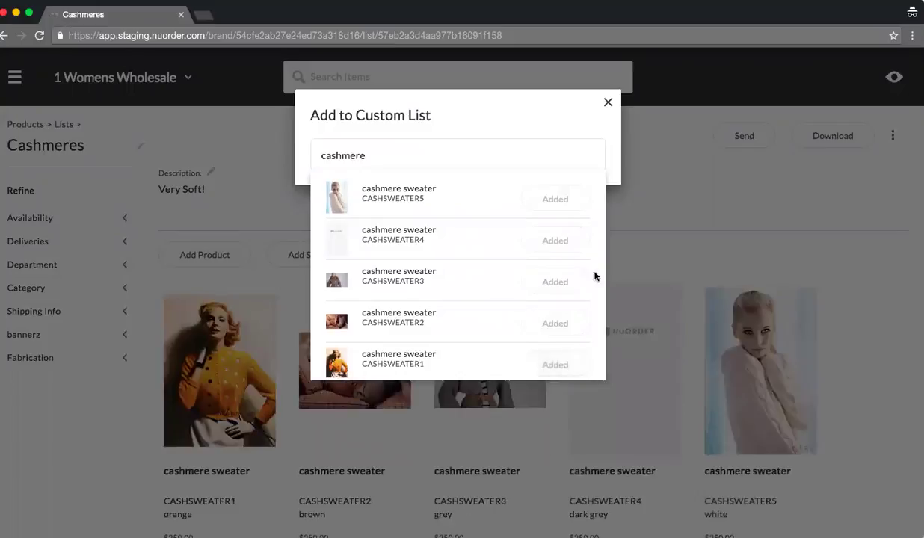
{"action": "left_click", "coordinate": [608, 104]}
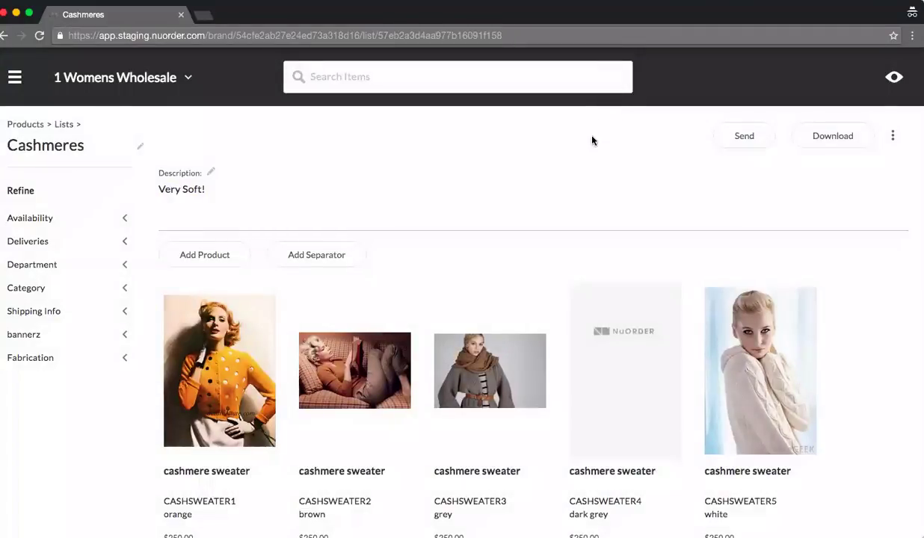
- Try adding an unlabeled separator above the sweaters in the list, and remove it
{"action": "scroll", "coordinate": [575, 173], "scroll_direction": "down", "scroll_amount": 2}
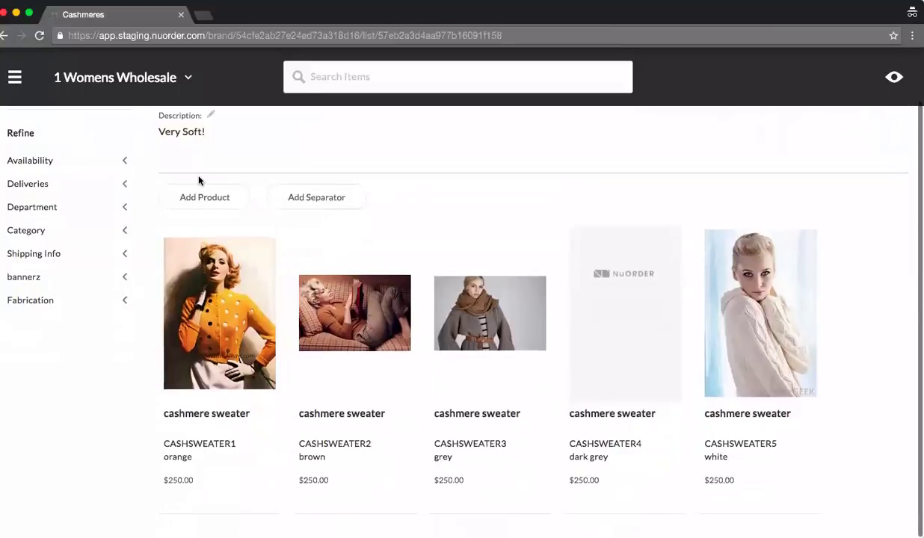
{"action": "left_click", "coordinate": [319, 198]}
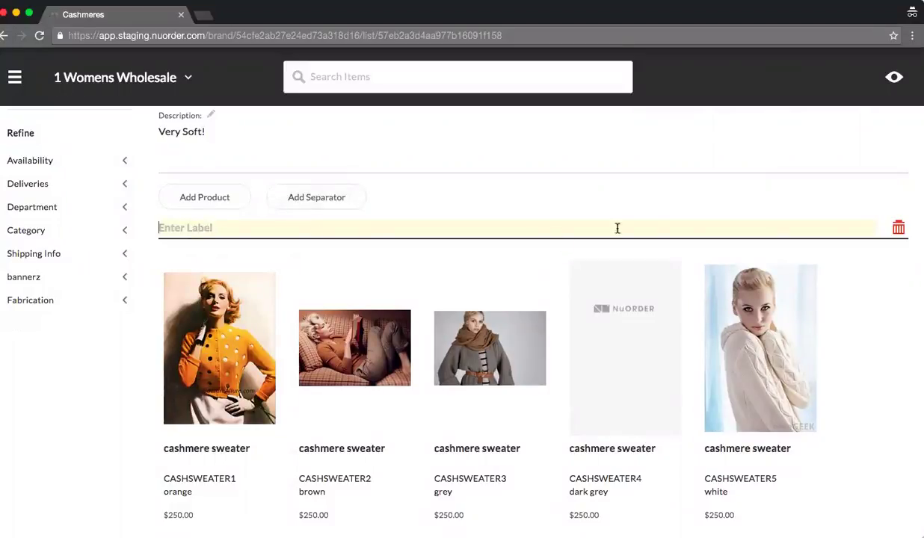
{"action": "left_click", "coordinate": [898, 229]}
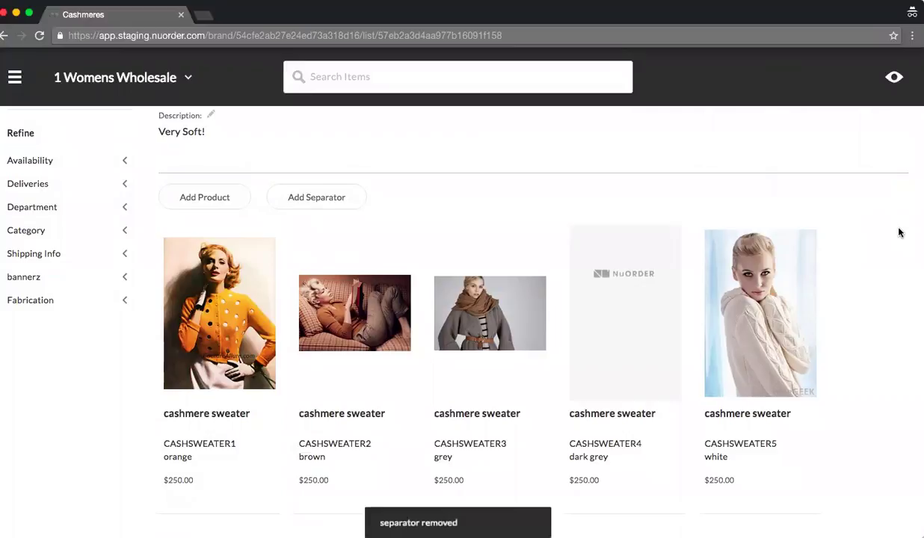
{"action": "scroll", "coordinate": [898, 233], "scroll_direction": "up", "scroll_amount": 2}
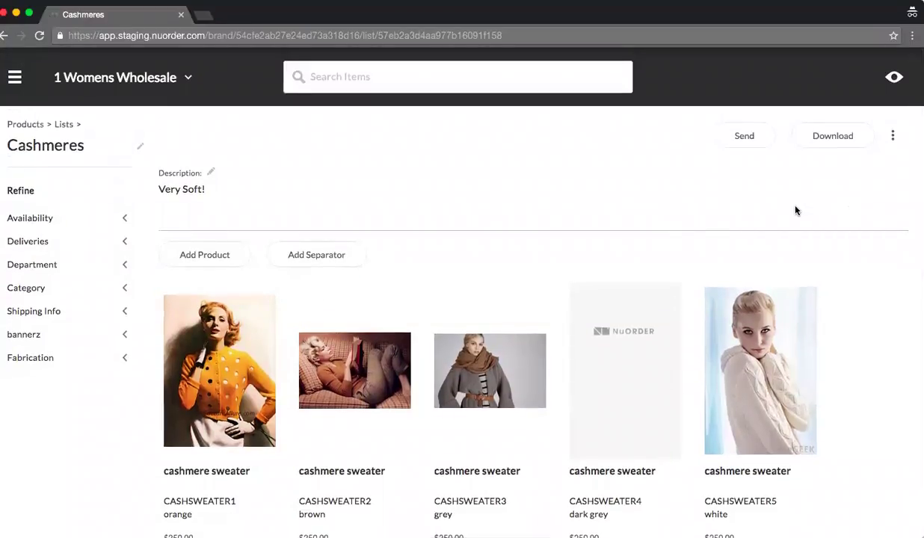
- Start a new campaign based on the Cashmeres list, and switch Send as EZ Order on and back off to preview its date options
{"action": "left_click", "coordinate": [738, 135]}
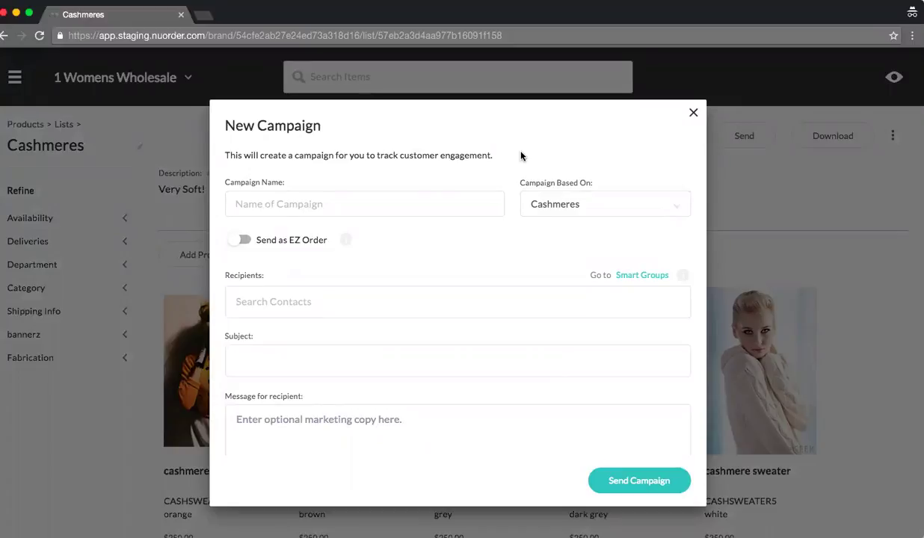
{"action": "left_click", "coordinate": [313, 206]}
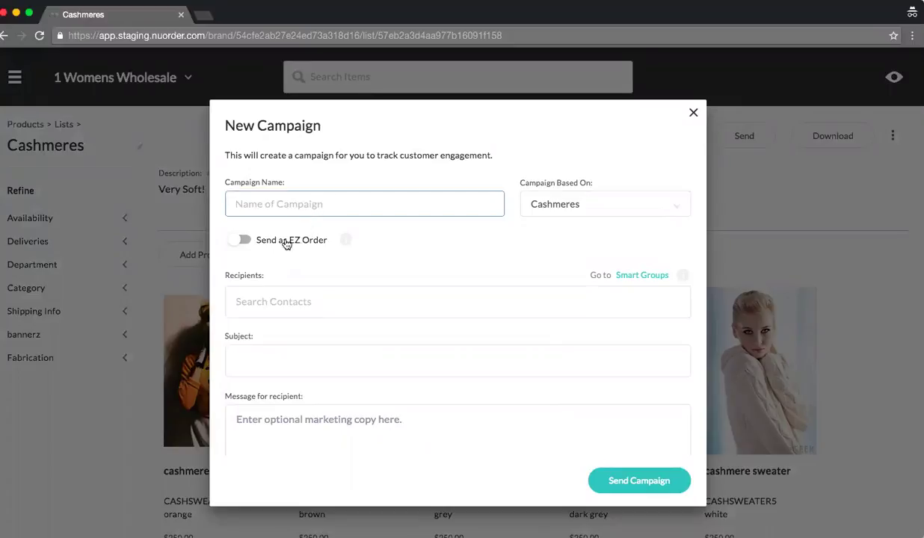
{"action": "left_click", "coordinate": [239, 242]}
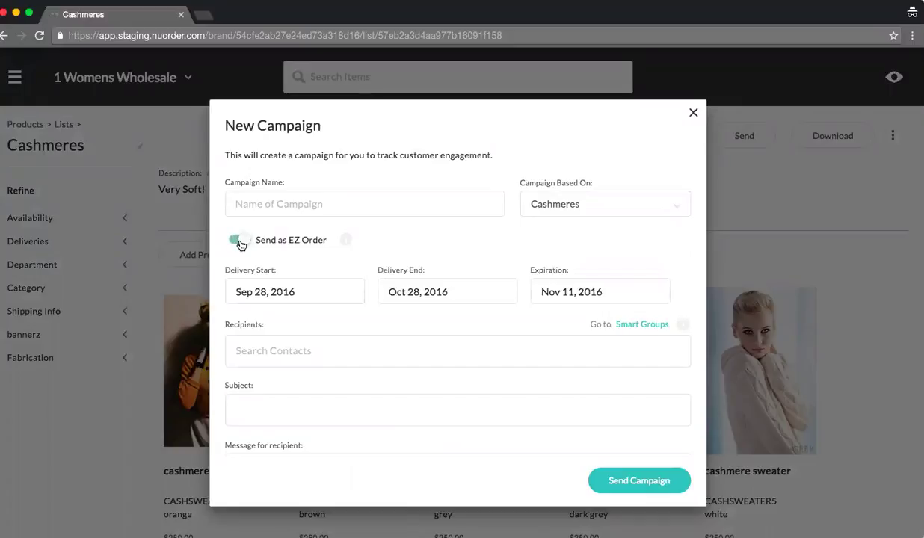
{"action": "left_click", "coordinate": [239, 241]}
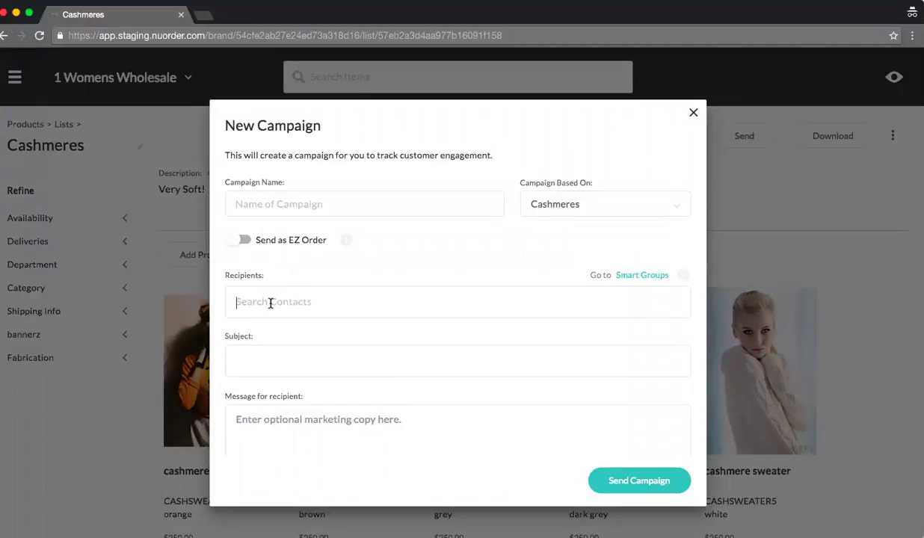
- Search the campaign recipients for "california retailers" and add the California Retailers smart group
{"action": "type", "text": "california"}
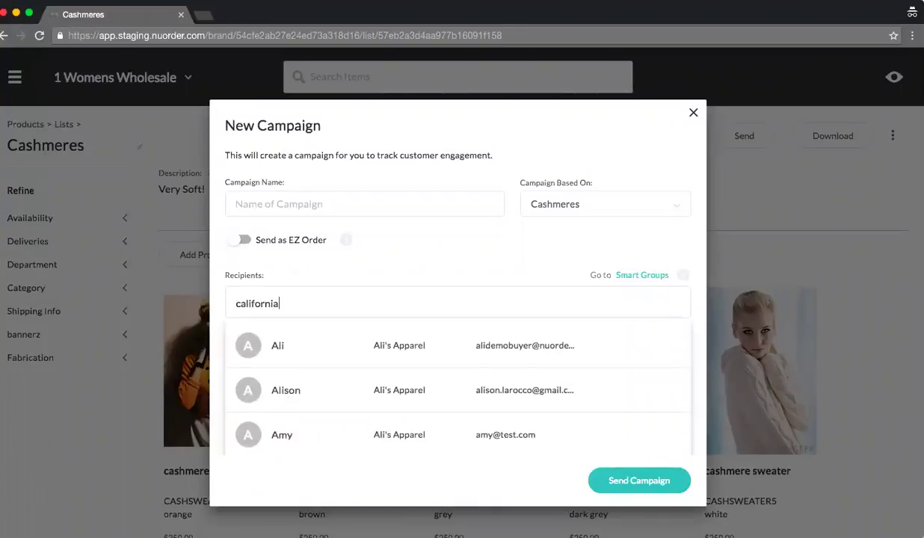
{"action": "type", "text": " retailers"}
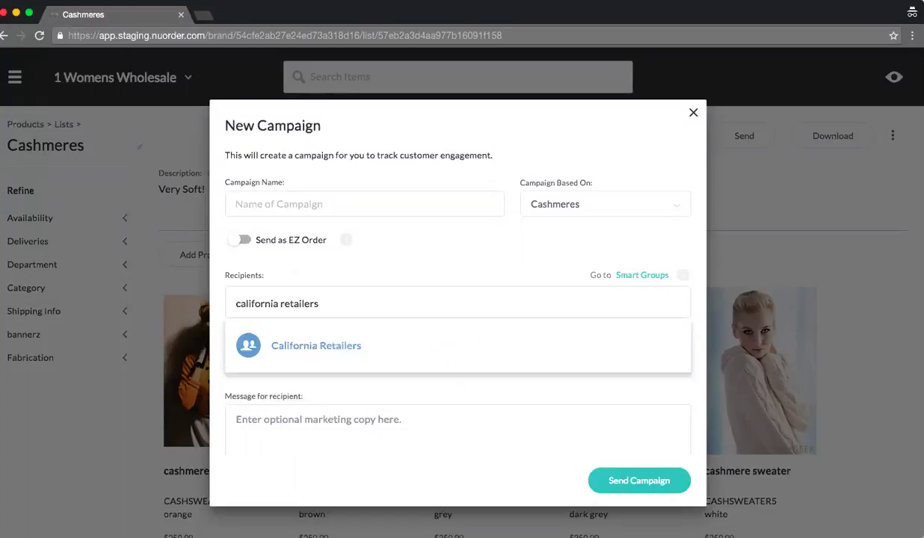
{"action": "left_click", "coordinate": [293, 347]}
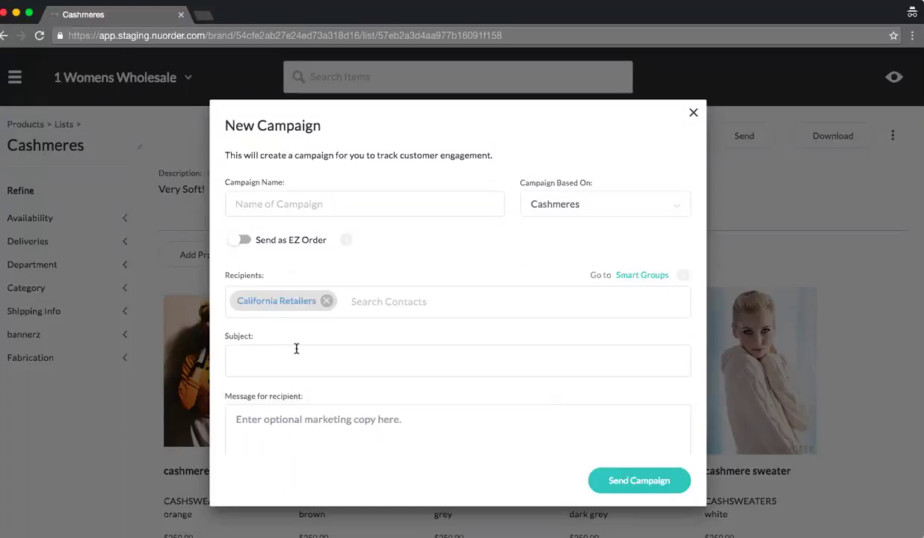
- Review the campaign's subject and recipient message fields, and close the campaign form without sending
{"action": "scroll", "coordinate": [294, 351], "scroll_direction": "down", "scroll_amount": 2}
{"action": "scroll", "coordinate": [296, 364], "scroll_direction": "down", "scroll_amount": 1}
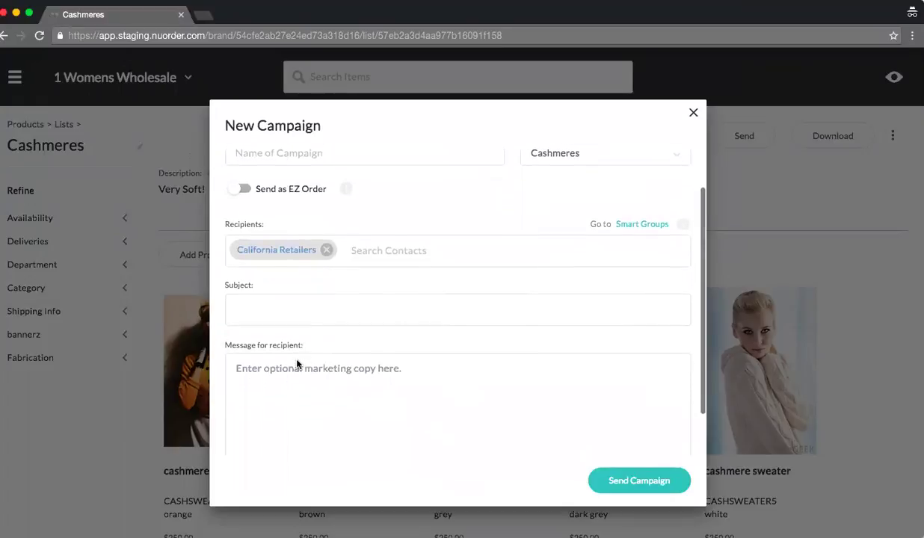
{"action": "left_click", "coordinate": [263, 313]}
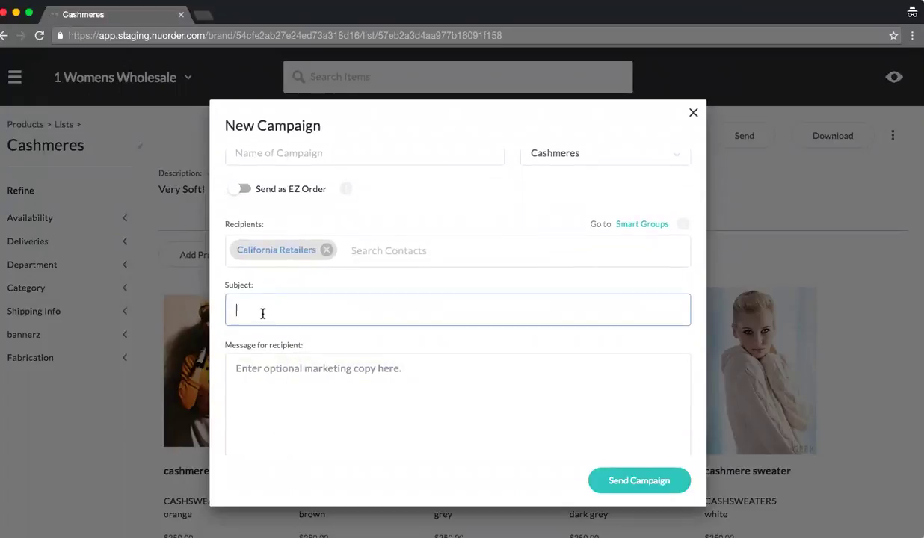
{"action": "scroll", "coordinate": [262, 313], "scroll_direction": "down", "scroll_amount": 2}
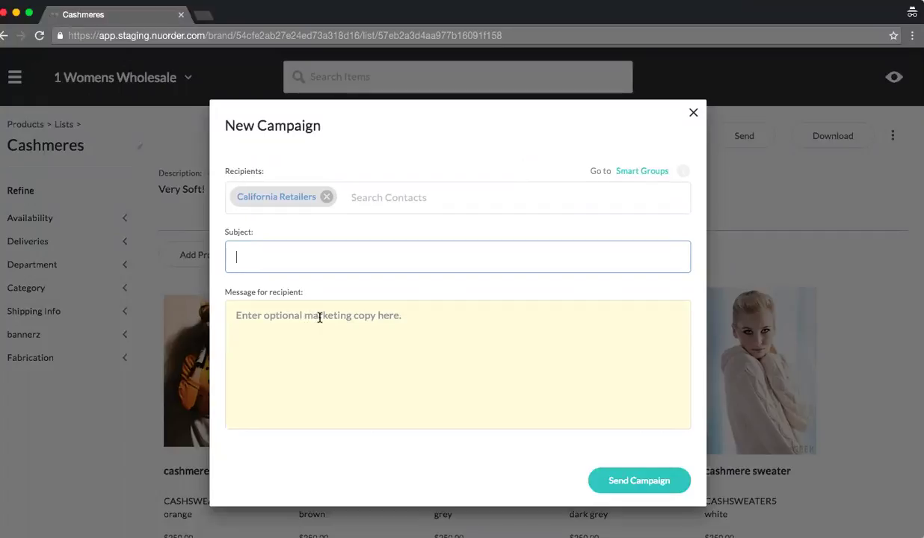
{"action": "scroll", "coordinate": [307, 317], "scroll_direction": "up", "scroll_amount": 3}
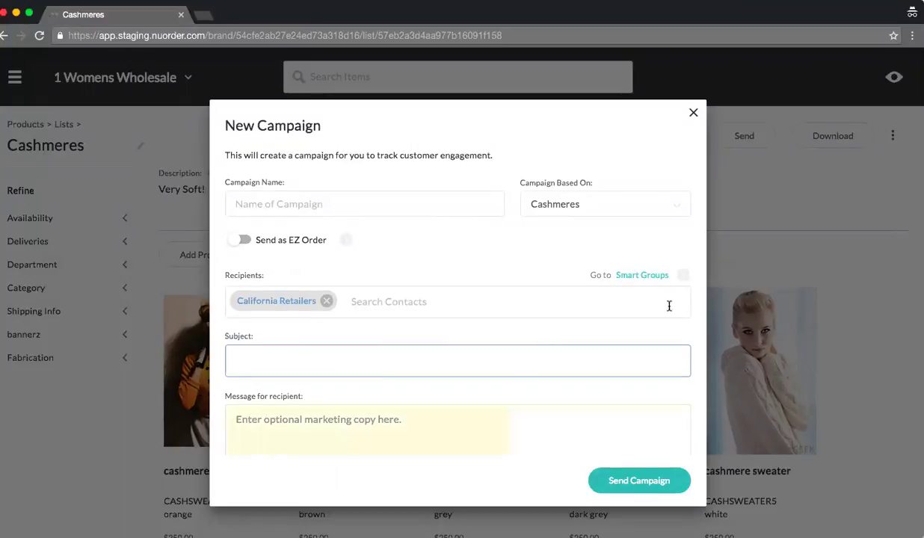
{"action": "left_click", "coordinate": [693, 115]}
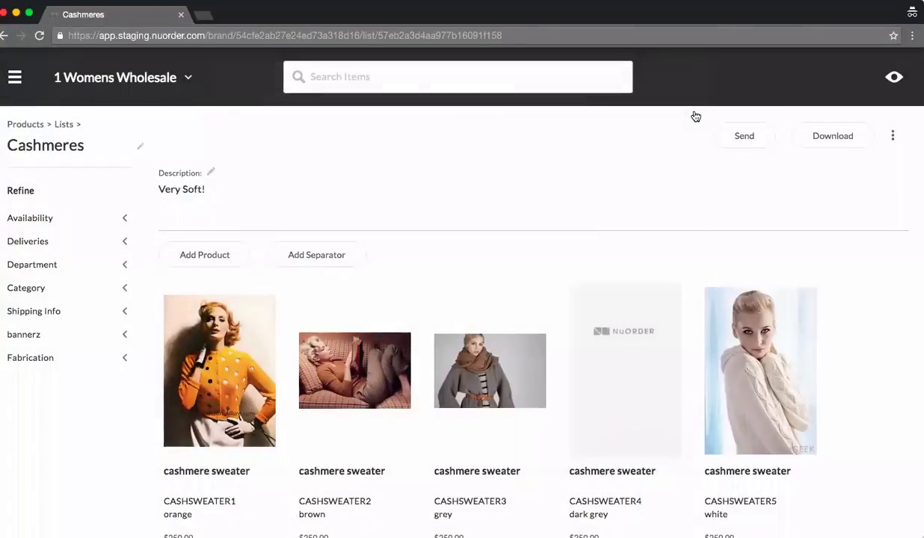
- Open the California Retailers smart group and review its state criterion and contact list
{"action": "left_click", "coordinate": [13, 78]}
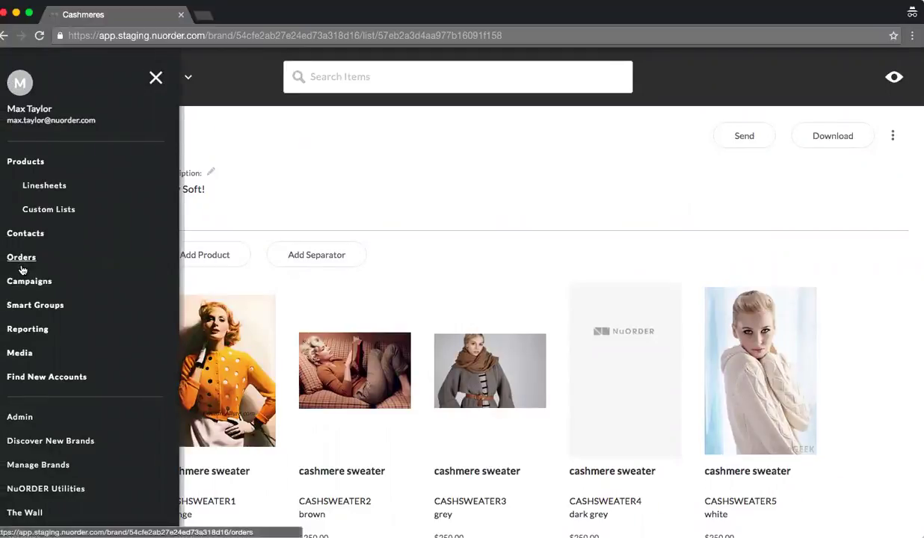
{"action": "left_click", "coordinate": [43, 306]}
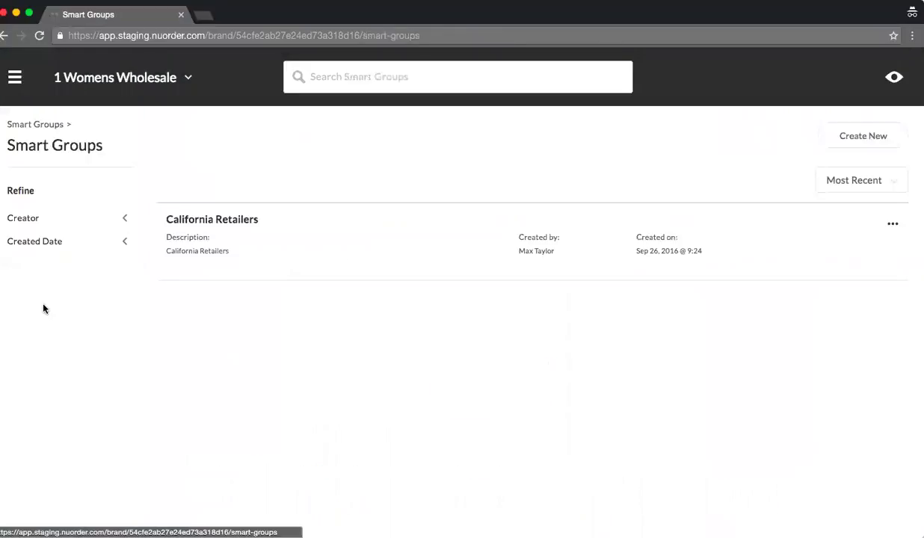
{"action": "left_click", "coordinate": [198, 224]}
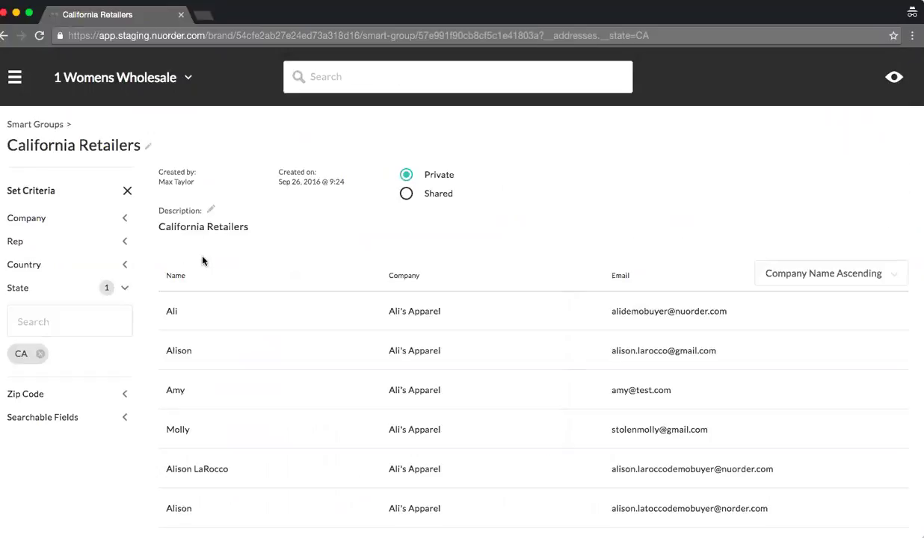
{"action": "scroll", "coordinate": [202, 260], "scroll_direction": "down", "scroll_amount": 1}
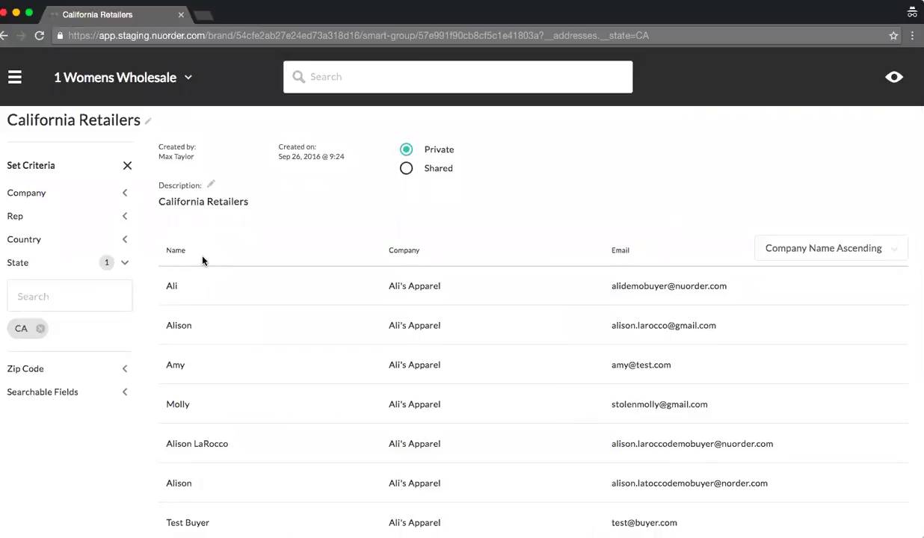
{"action": "scroll", "coordinate": [202, 260], "scroll_direction": "up", "scroll_amount": 1}
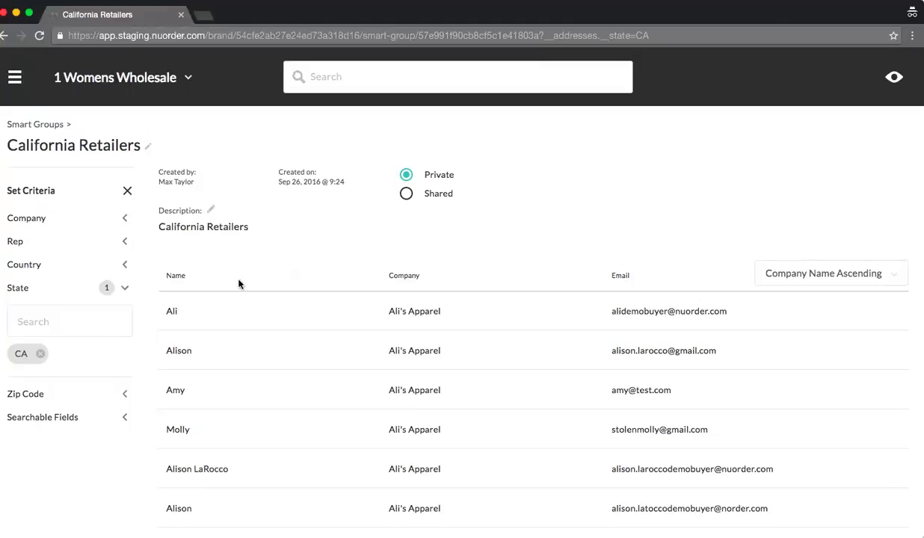
- Go to the campaigns overview and open the details of the Fall Rollout campaign
{"action": "left_click", "coordinate": [15, 83]}
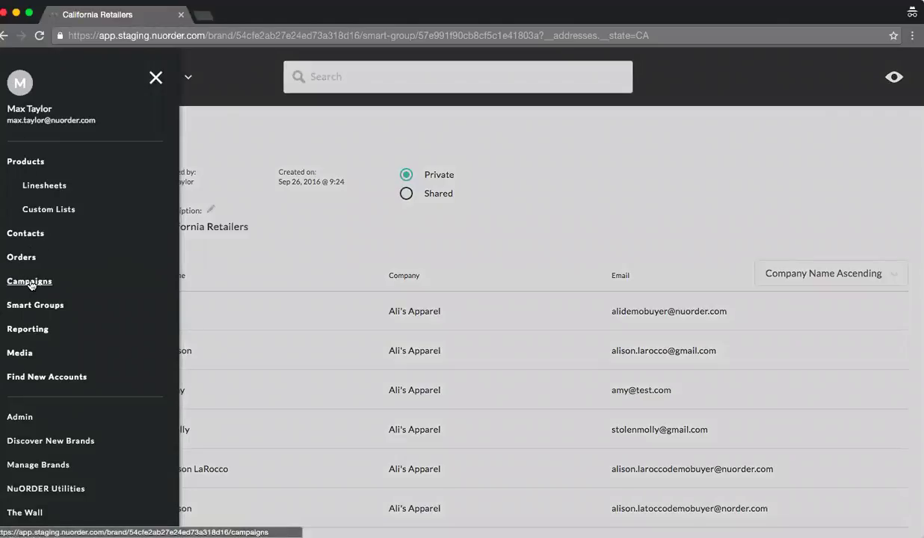
{"action": "left_click", "coordinate": [30, 282]}
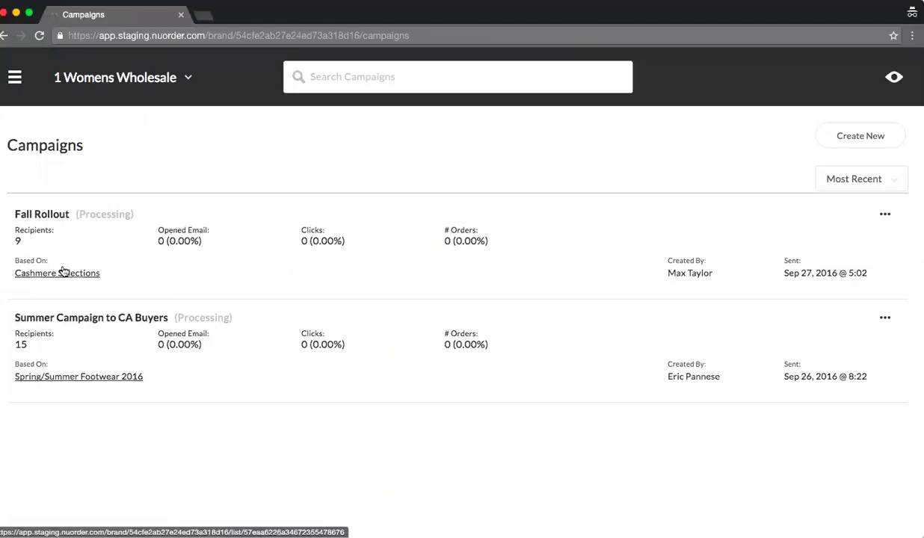
{"action": "left_click", "coordinate": [50, 215]}
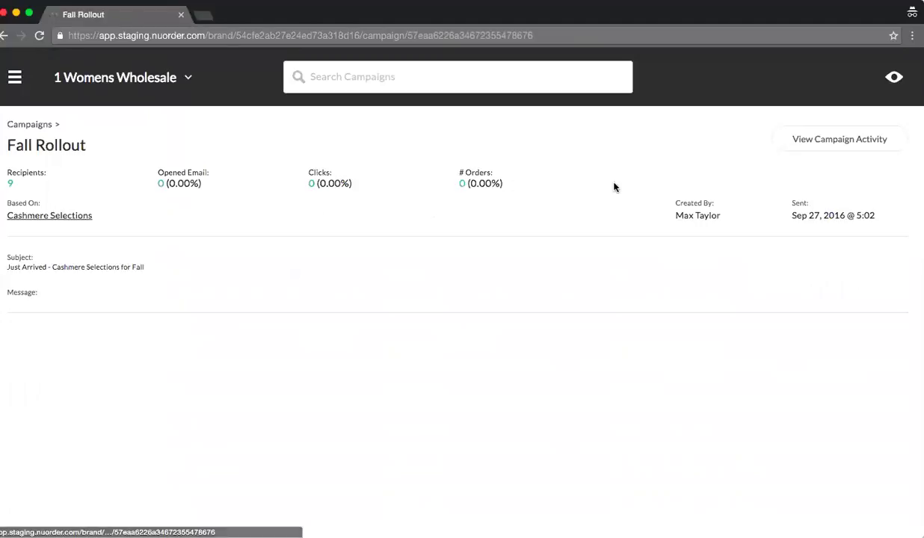
- Review the Fall Rollout campaign activity by Unopened, Opened Email, Clicked and Ordered recipients, and close the activity view
{"action": "left_click", "coordinate": [843, 144]}
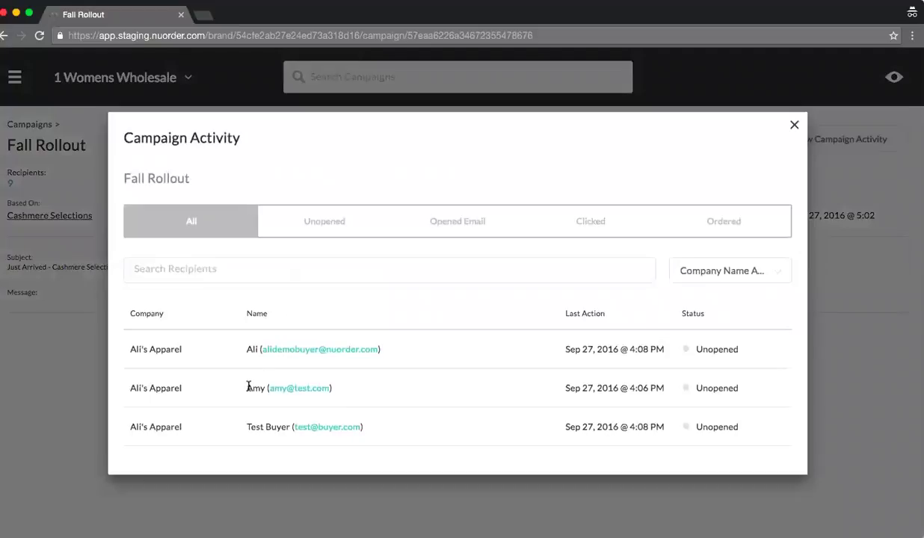
{"action": "left_click", "coordinate": [313, 225]}
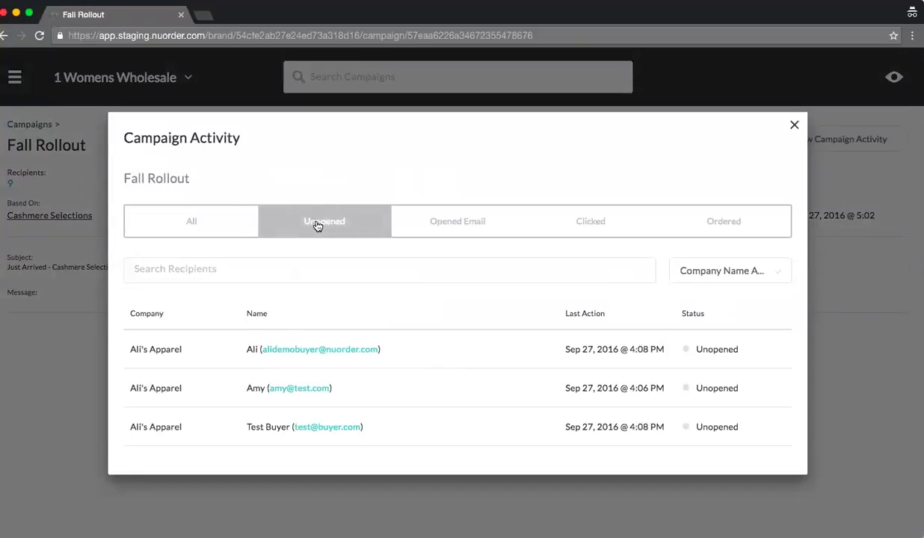
{"action": "left_click", "coordinate": [429, 231]}
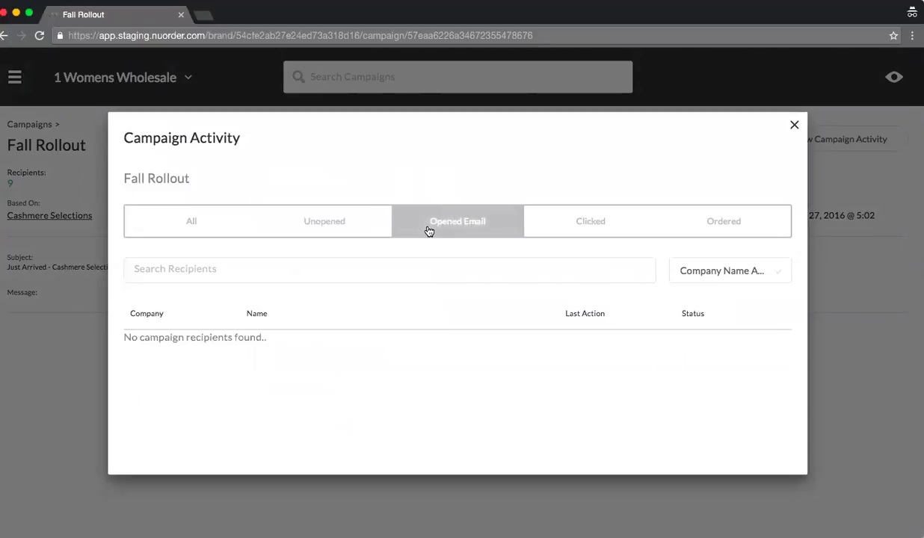
{"action": "left_click", "coordinate": [546, 232]}
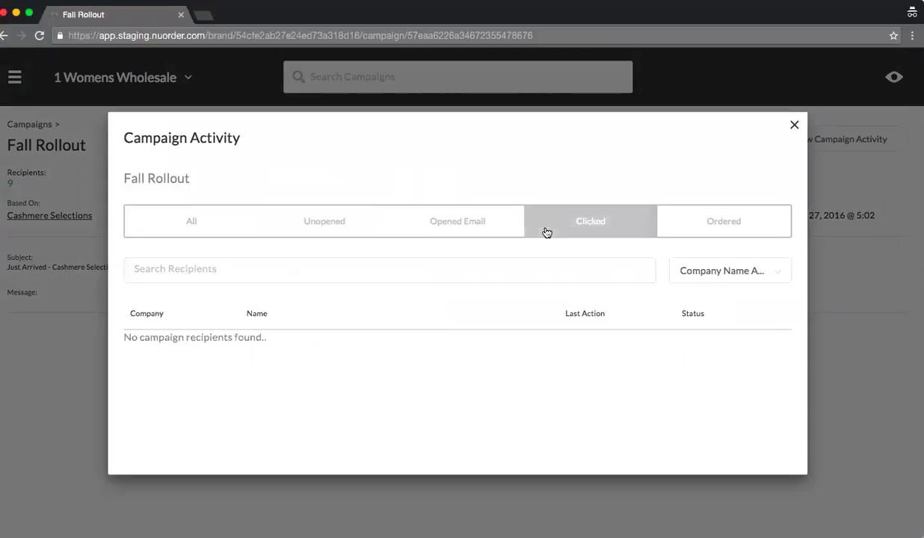
{"action": "left_click", "coordinate": [675, 229]}
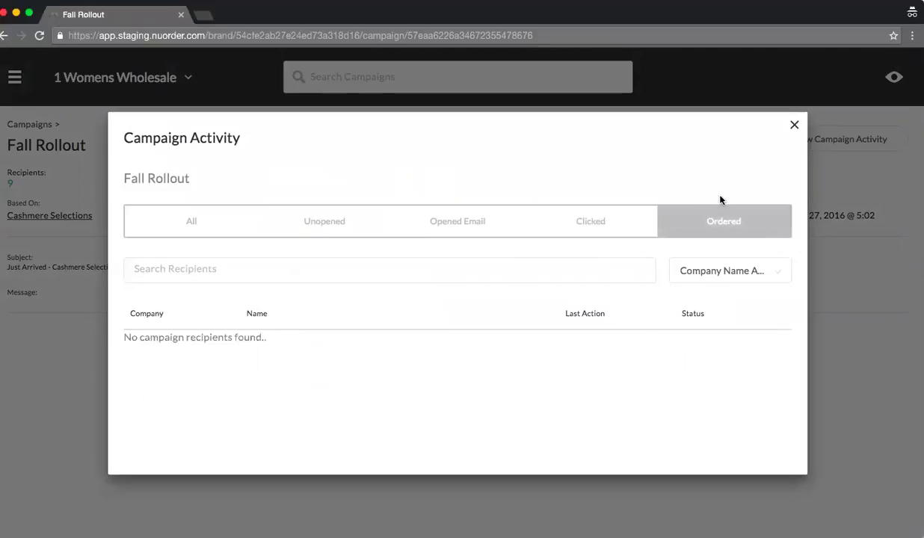
{"action": "left_click", "coordinate": [793, 127]}
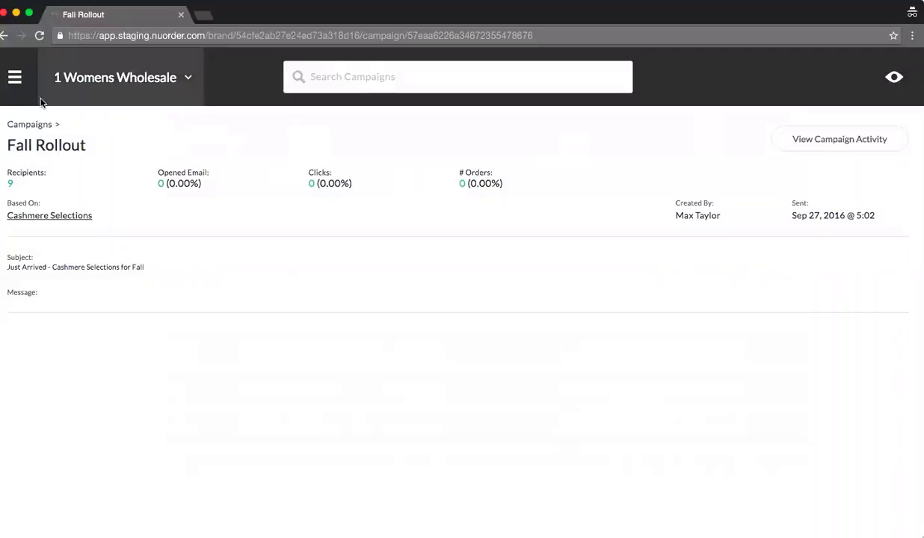
- Go to the linesheets overview and create a new linesheet
{"action": "left_click", "coordinate": [15, 78]}
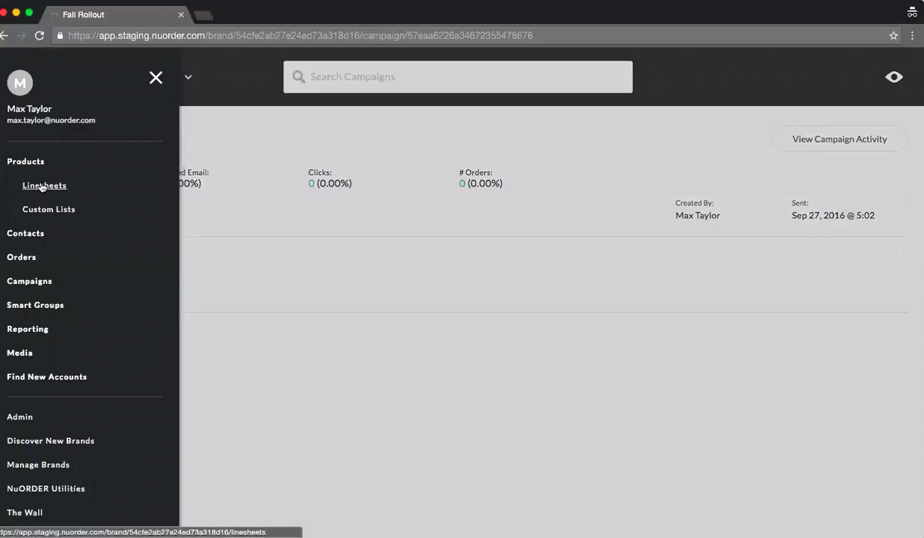
{"action": "left_click", "coordinate": [47, 186]}
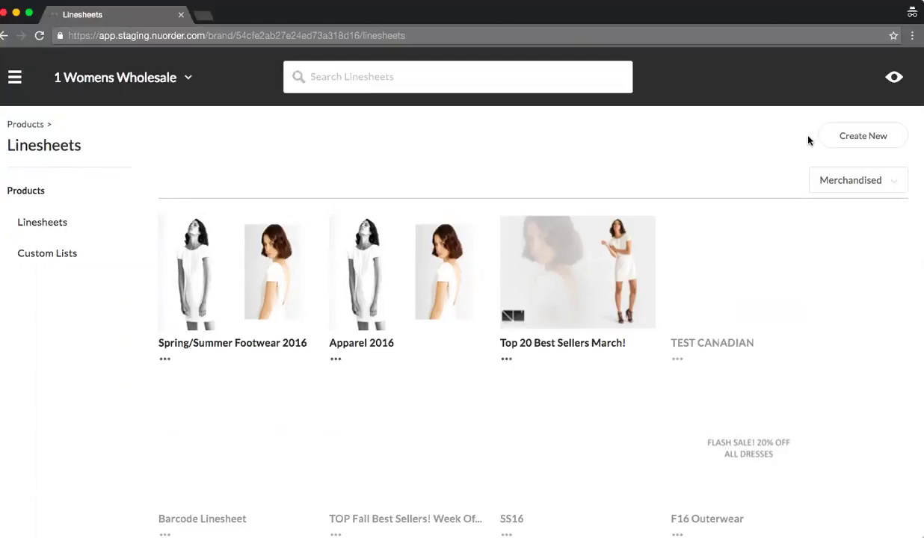
{"action": "left_click", "coordinate": [850, 140]}
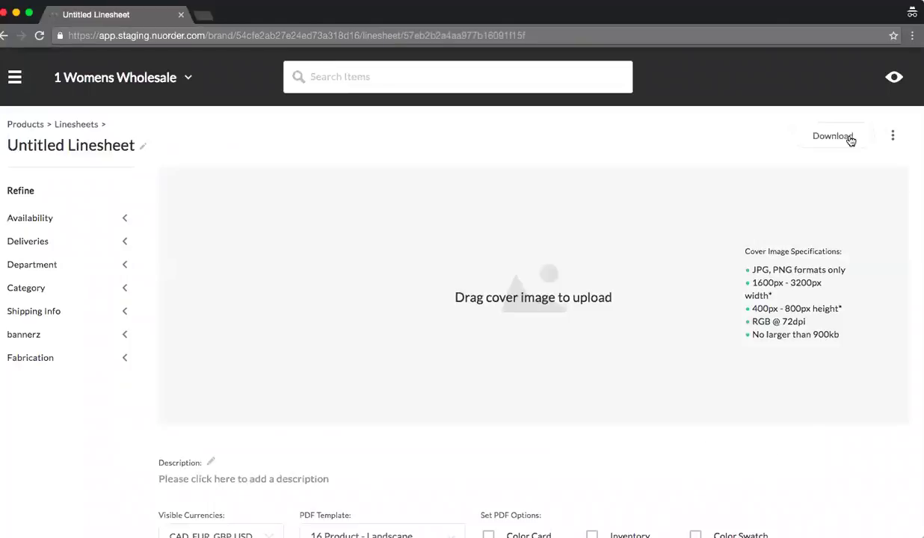
- Examine the new linesheet's cover image specifications, description, visible currencies and PDF template choices without changing them
{"action": "scroll", "coordinate": [684, 212], "scroll_direction": "down", "scroll_amount": 2}
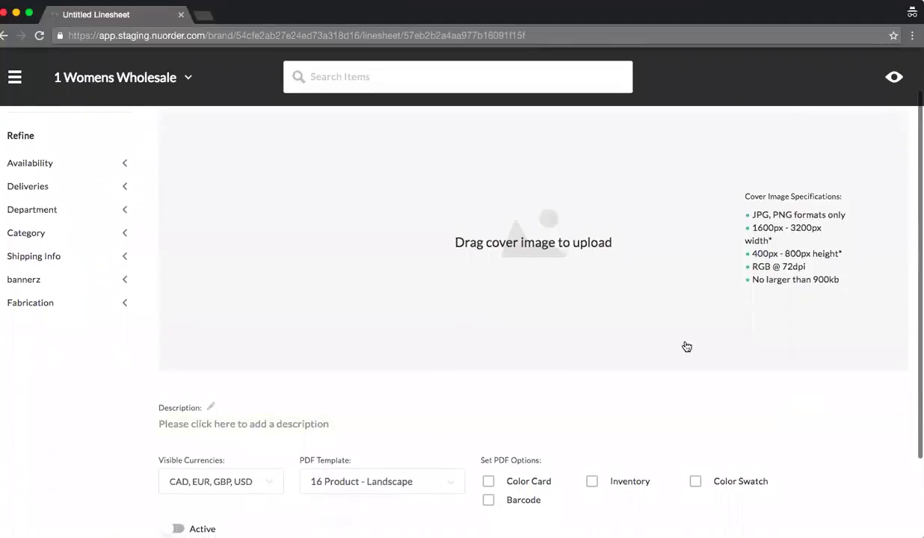
{"action": "scroll", "coordinate": [682, 345], "scroll_direction": "up", "scroll_amount": 2}
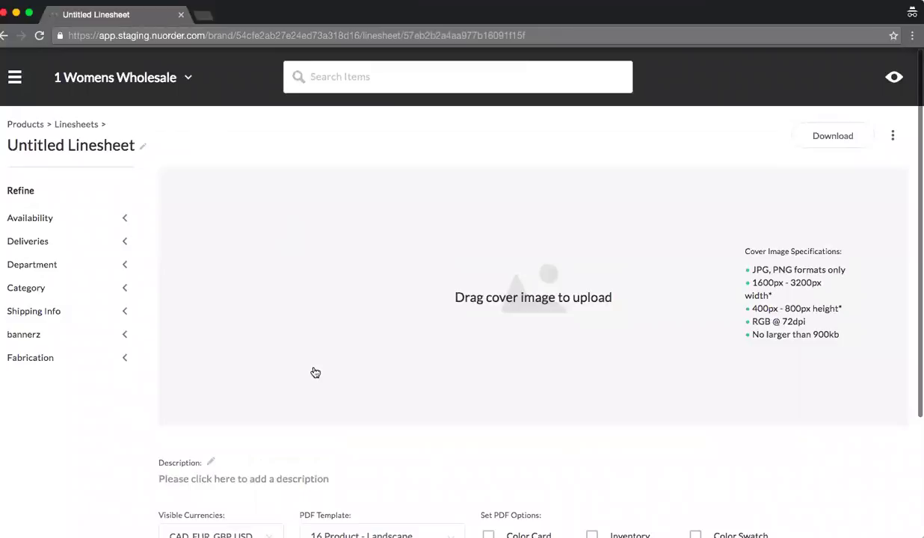
{"action": "scroll", "coordinate": [420, 274], "scroll_direction": "down", "scroll_amount": 4}
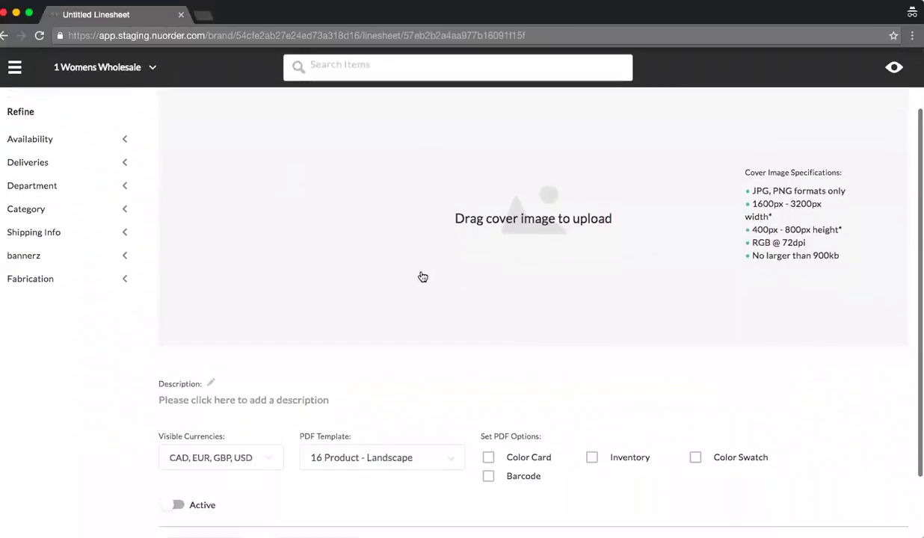
{"action": "scroll", "coordinate": [420, 274], "scroll_direction": "down", "scroll_amount": 2}
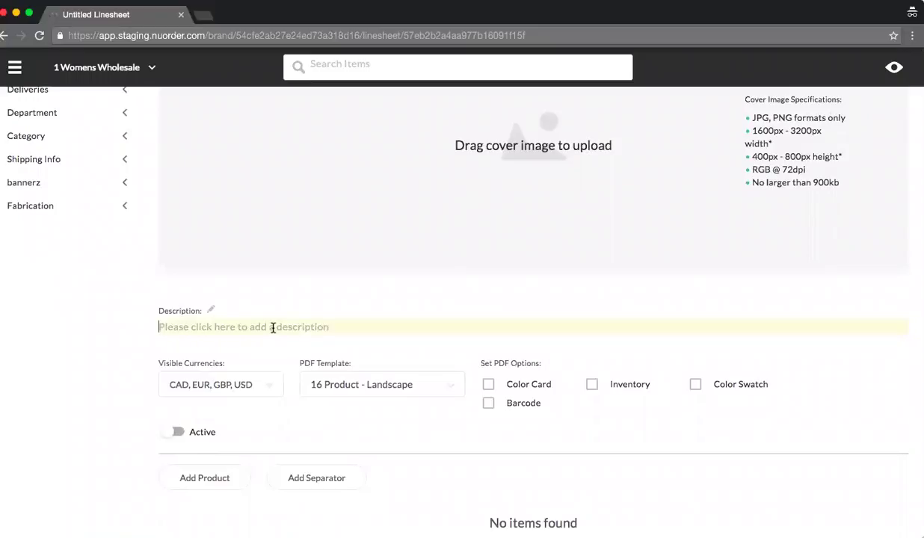
{"action": "left_click", "coordinate": [263, 387]}
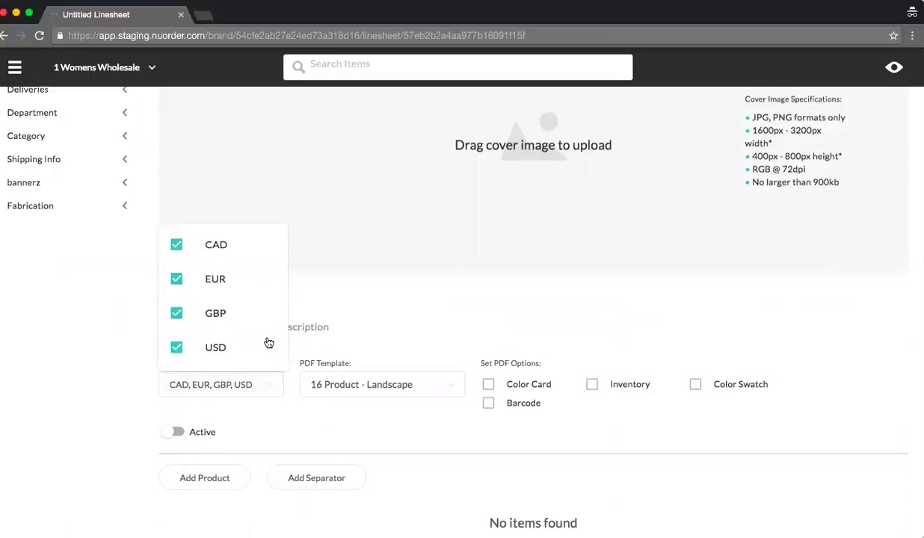
{"action": "left_click", "coordinate": [427, 387]}
{"action": "left_click", "coordinate": [406, 388]}
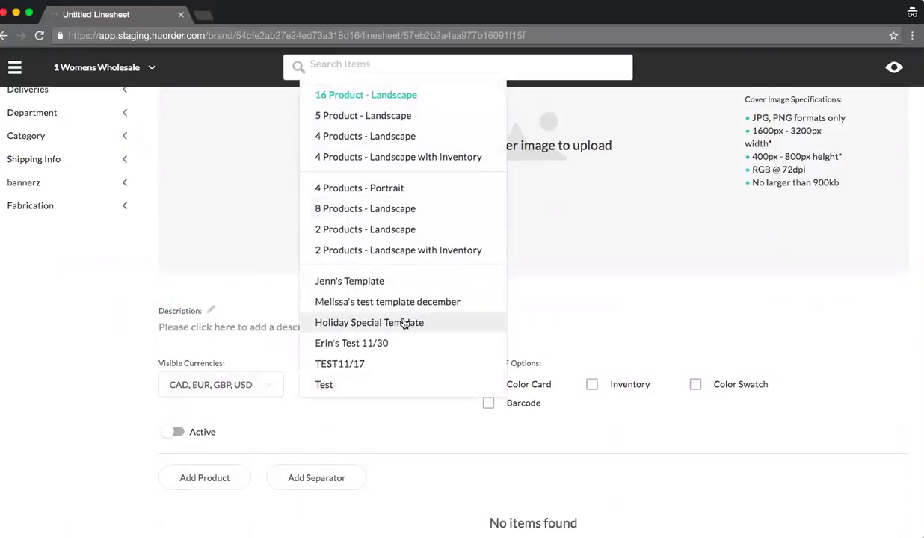
{"action": "left_click", "coordinate": [533, 320]}
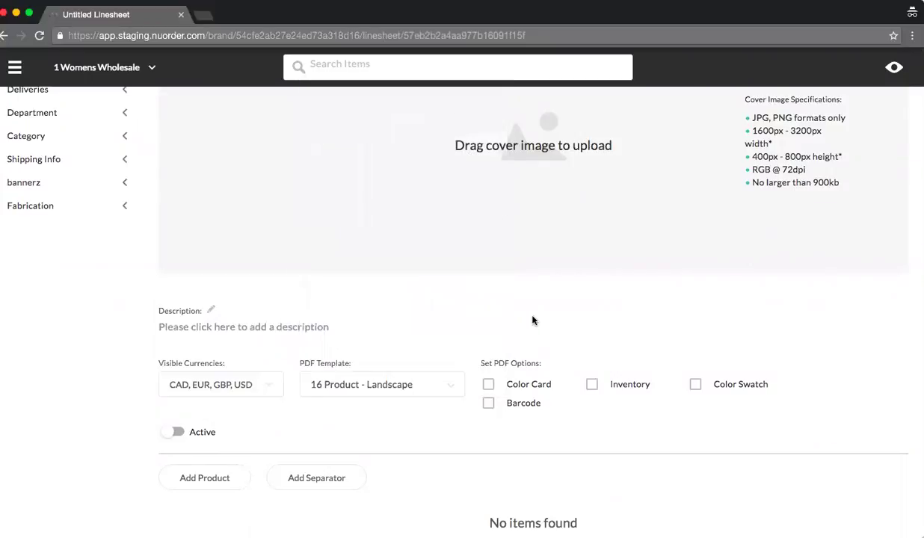
- Search for "cashmere" and add the cashmere sweaters CASHSWEATER5, CASHSWEATER4, CASHSWEATER3, CASHSWEATER2 and CASHSWEATER1 to the linesheet
{"action": "scroll", "coordinate": [524, 394], "scroll_direction": "down", "scroll_amount": 1}
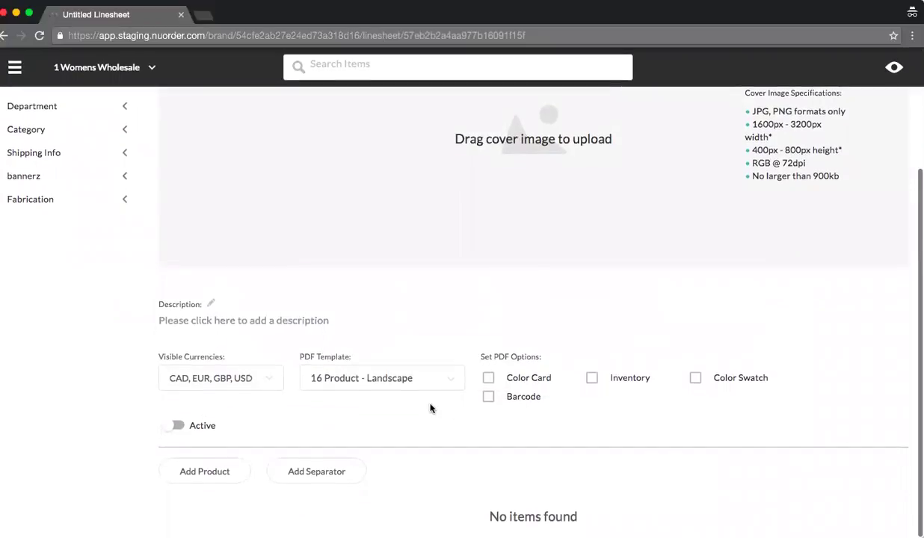
{"action": "left_click", "coordinate": [216, 473]}
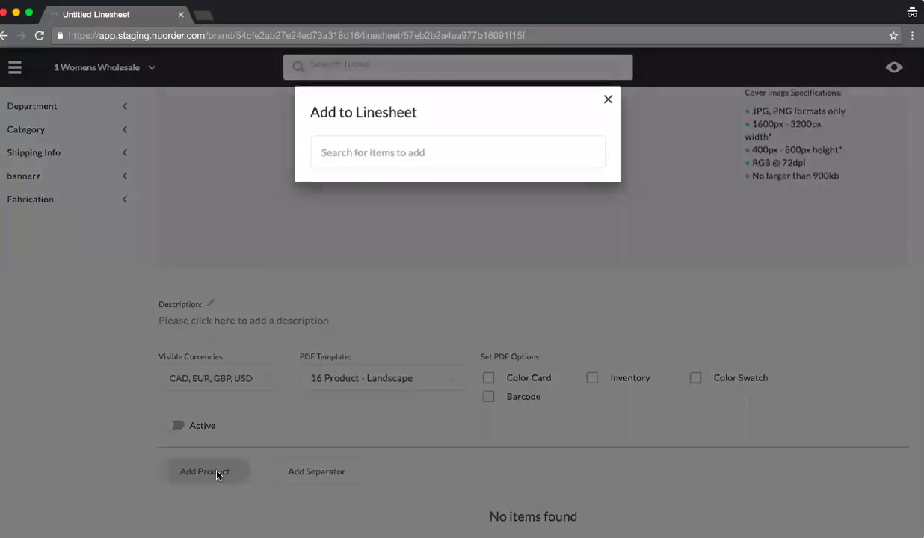
{"action": "left_click", "coordinate": [352, 154]}
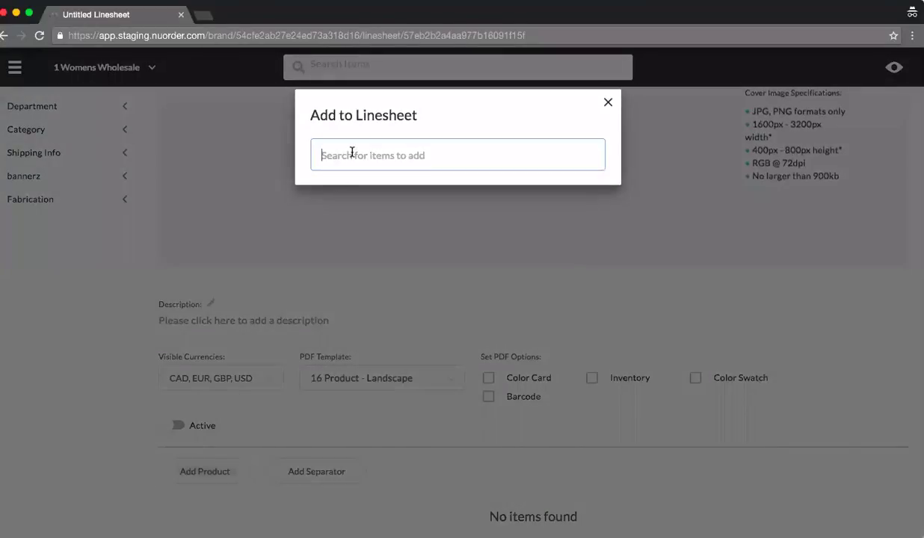
{"action": "type", "text": "cashmere"}
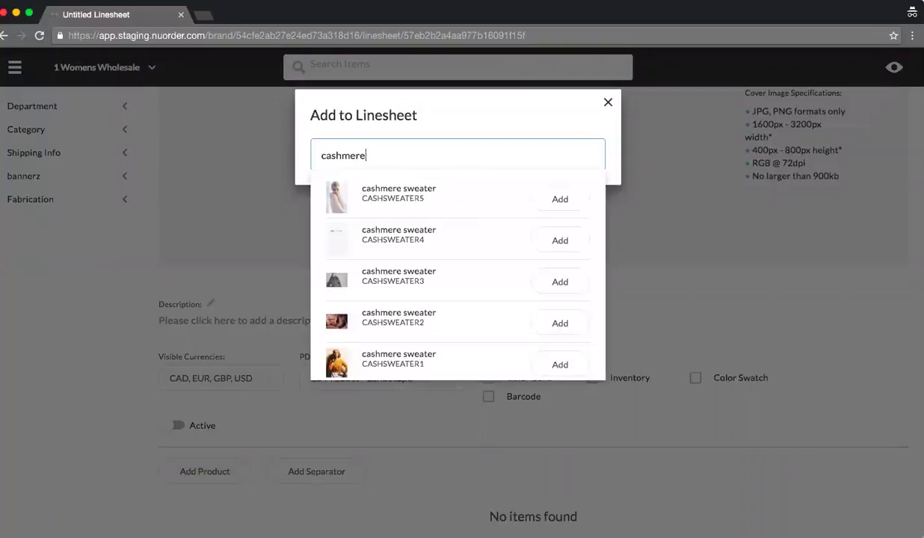
{"action": "left_click", "coordinate": [560, 200]}
{"action": "left_click", "coordinate": [559, 240]}
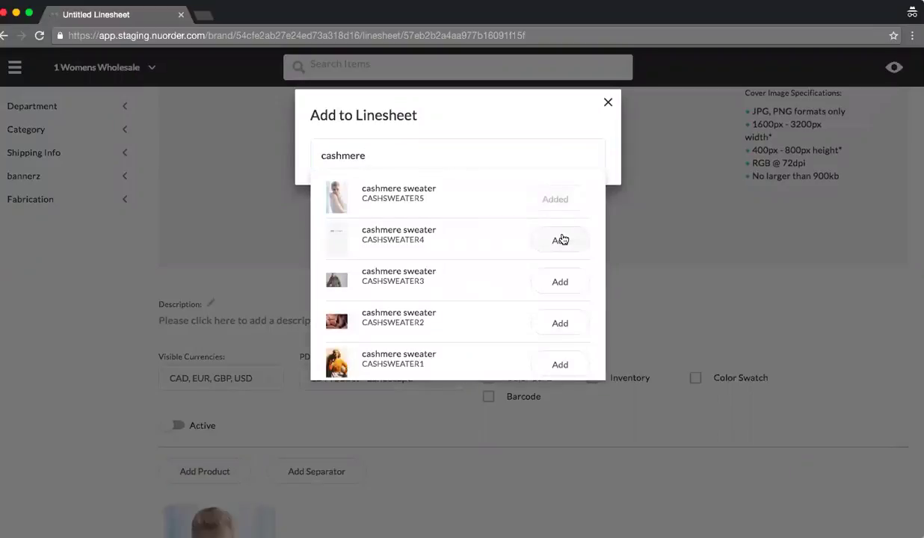
{"action": "left_click", "coordinate": [562, 282]}
{"action": "left_click", "coordinate": [561, 322]}
{"action": "left_click", "coordinate": [561, 364]}
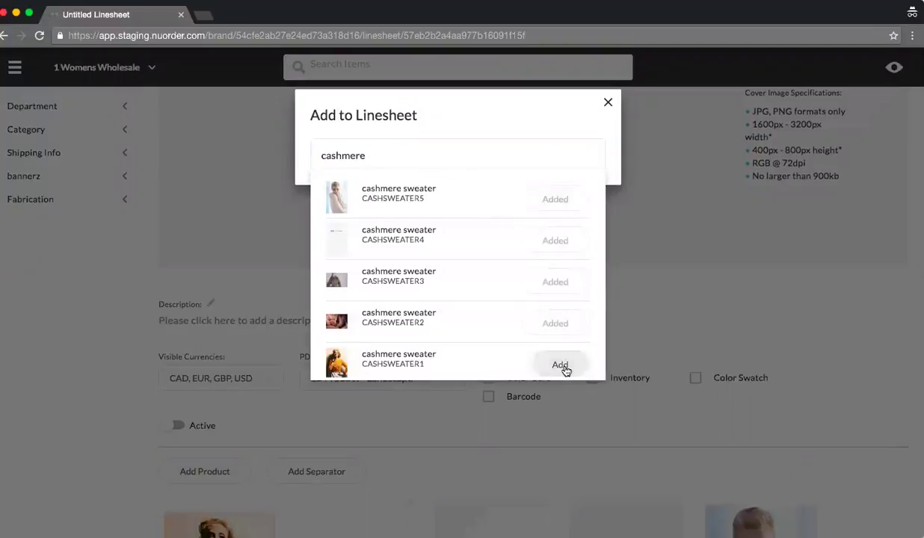
{"action": "left_click", "coordinate": [606, 104]}
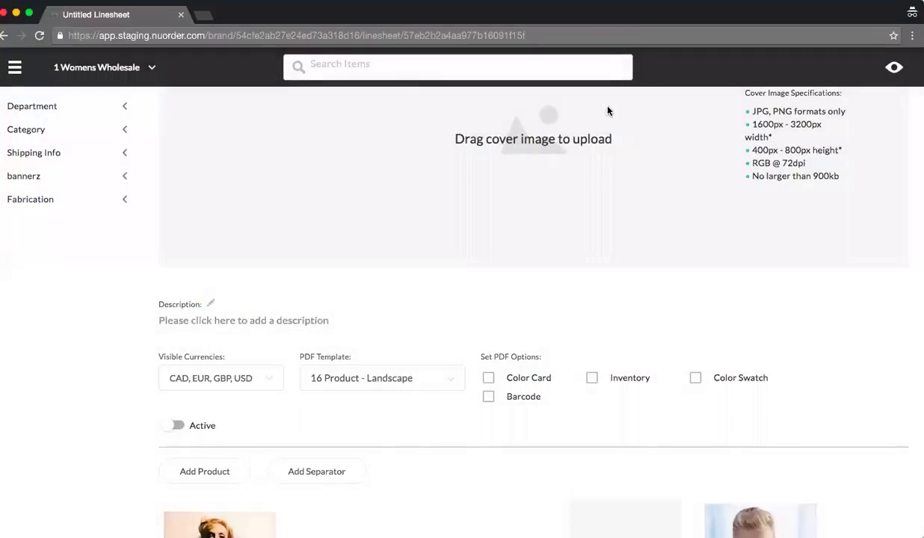
- Review the linesheet's added products, PDF options and Active setting
{"action": "scroll", "coordinate": [773, 312], "scroll_direction": "down", "scroll_amount": 2}
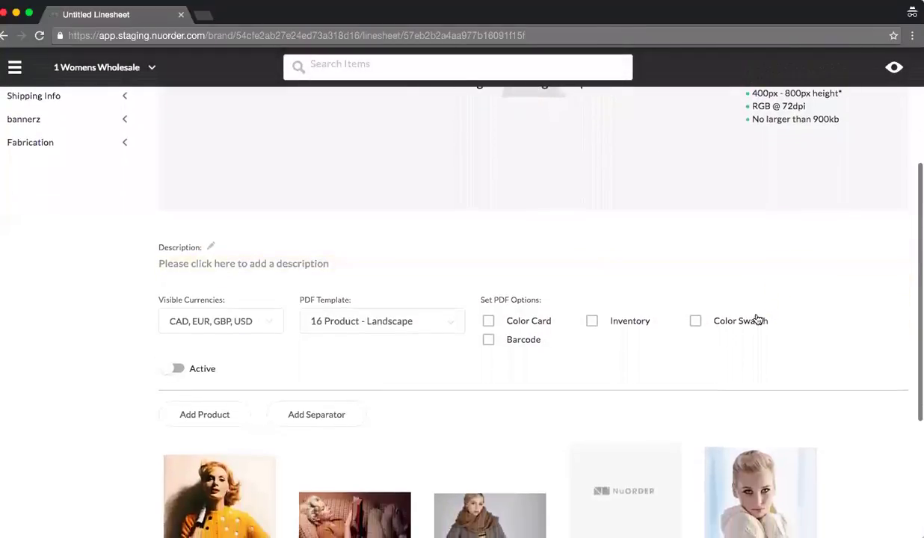
{"action": "left_click", "coordinate": [177, 369]}
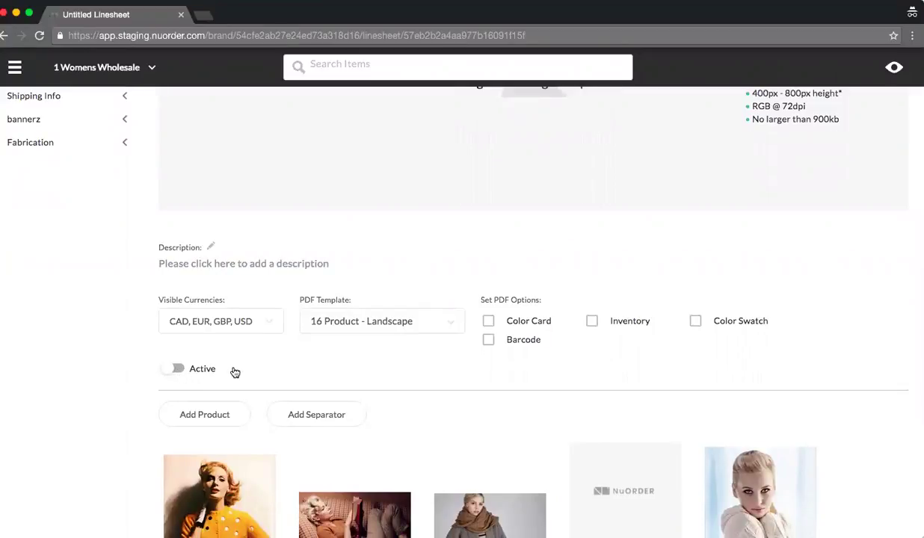
{"action": "scroll", "coordinate": [233, 373], "scroll_direction": "up", "scroll_amount": 3}
{"action": "scroll", "coordinate": [116, 344], "scroll_direction": "up", "scroll_amount": 4}
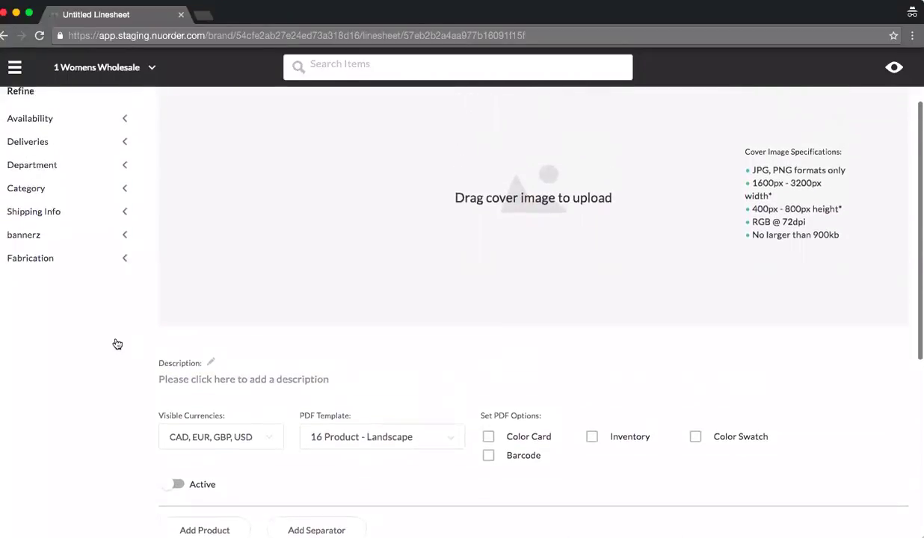